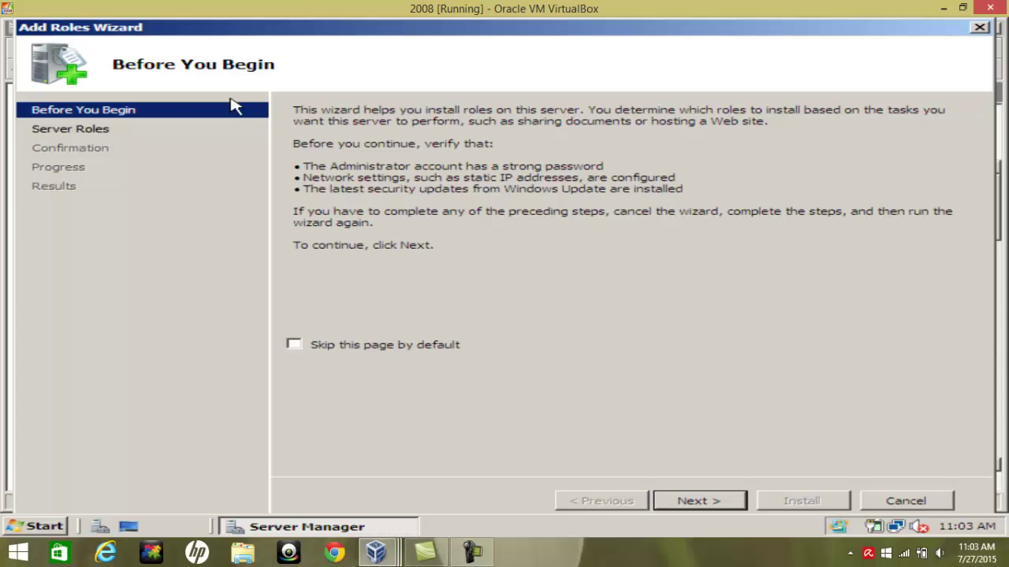
click(87, 133)
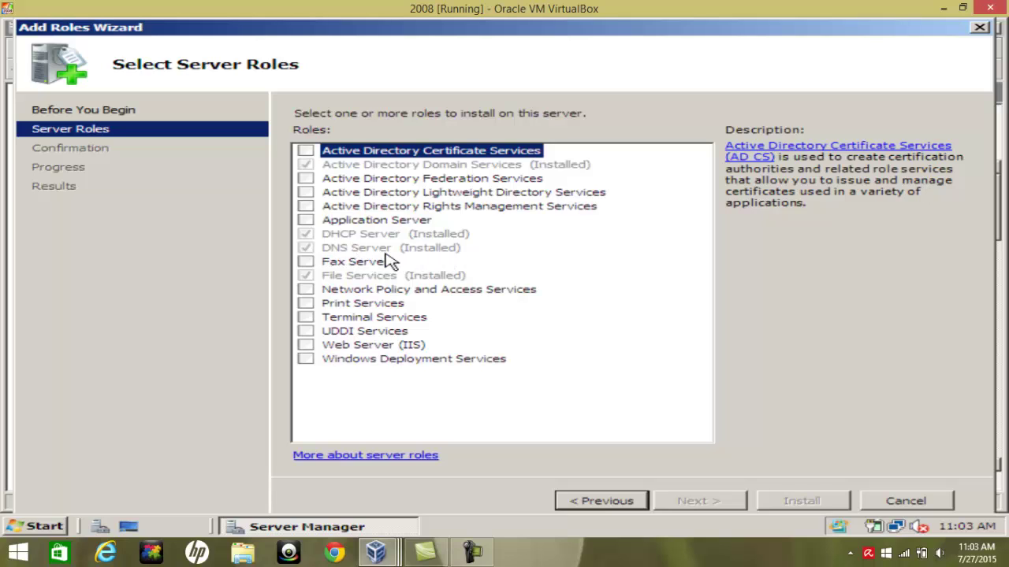
click(316, 249)
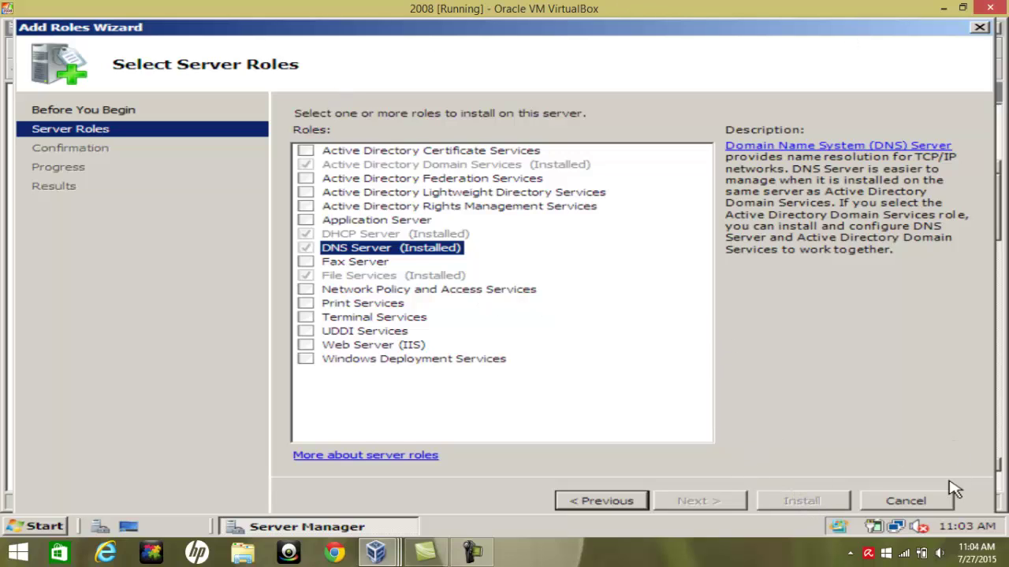
click(938, 501)
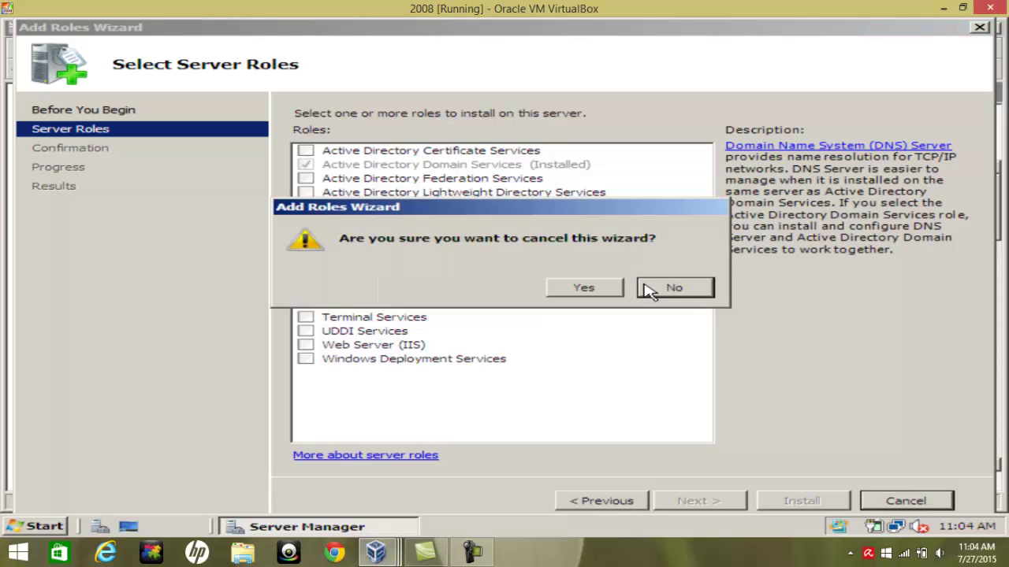
click(608, 287)
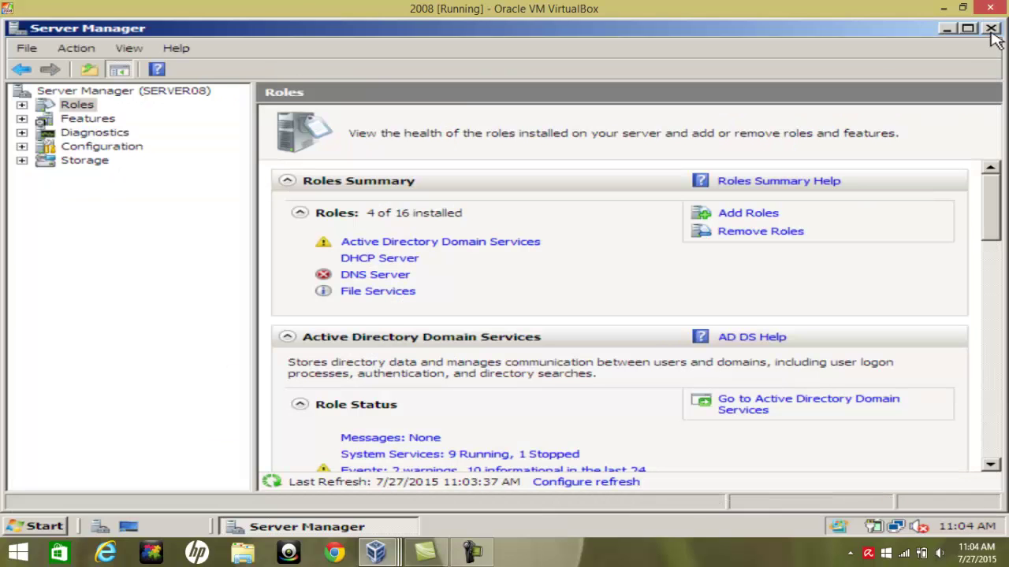
click(992, 30)
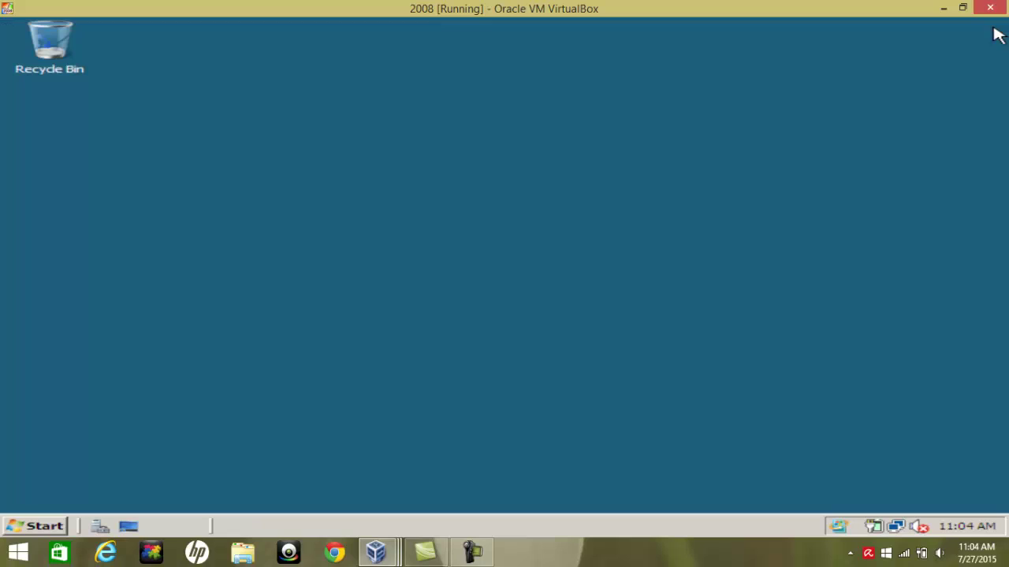
- Open the DNS administrative tool and expand SERVER08 to show its zone folders
click(52, 527)
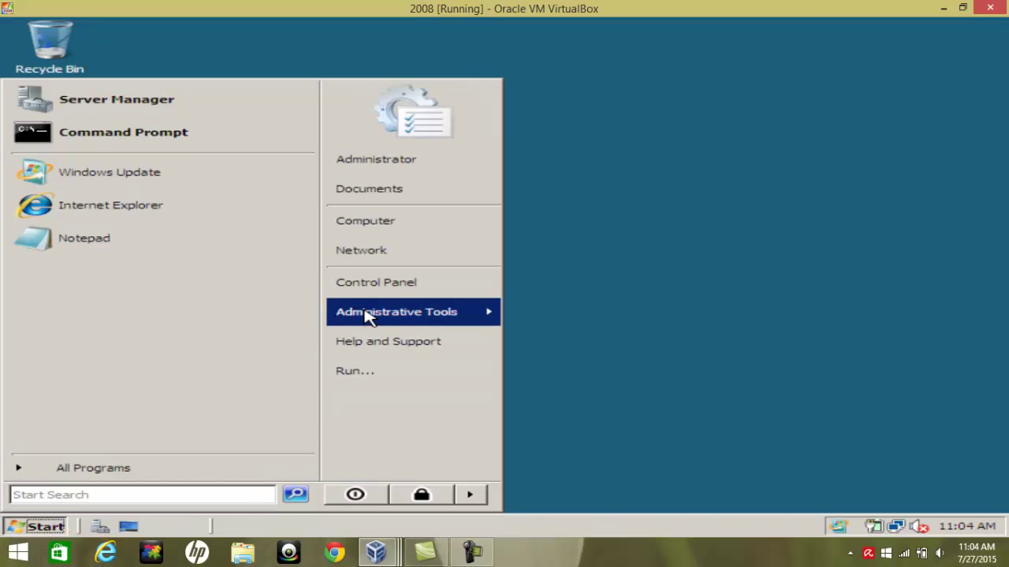
mouse_move(367, 315)
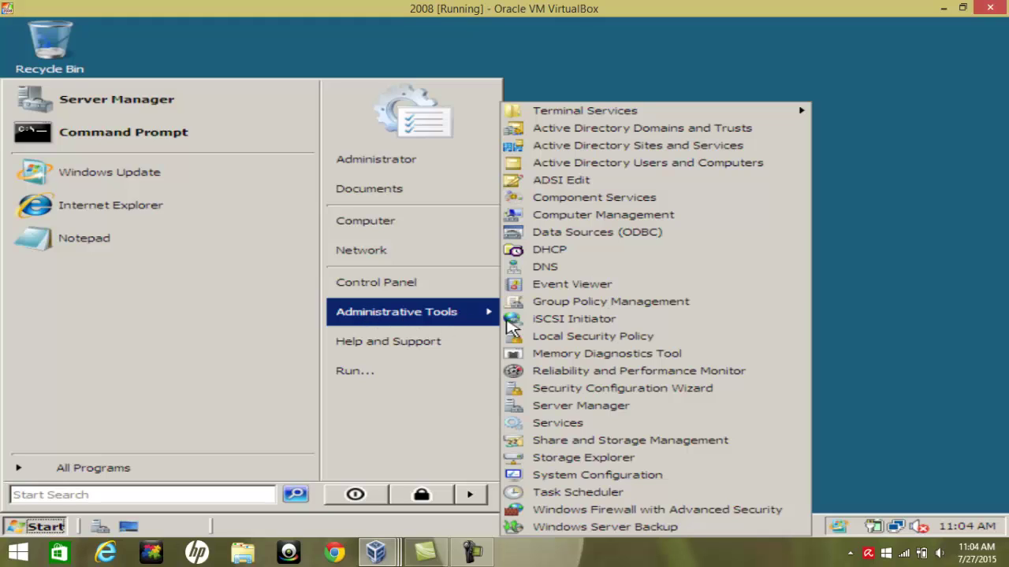
click(556, 272)
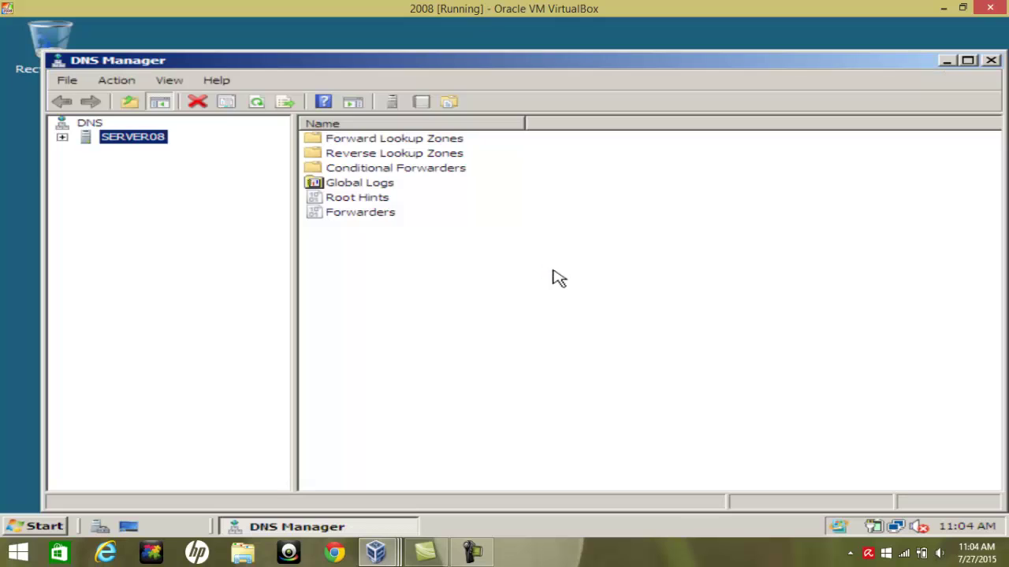
click(63, 138)
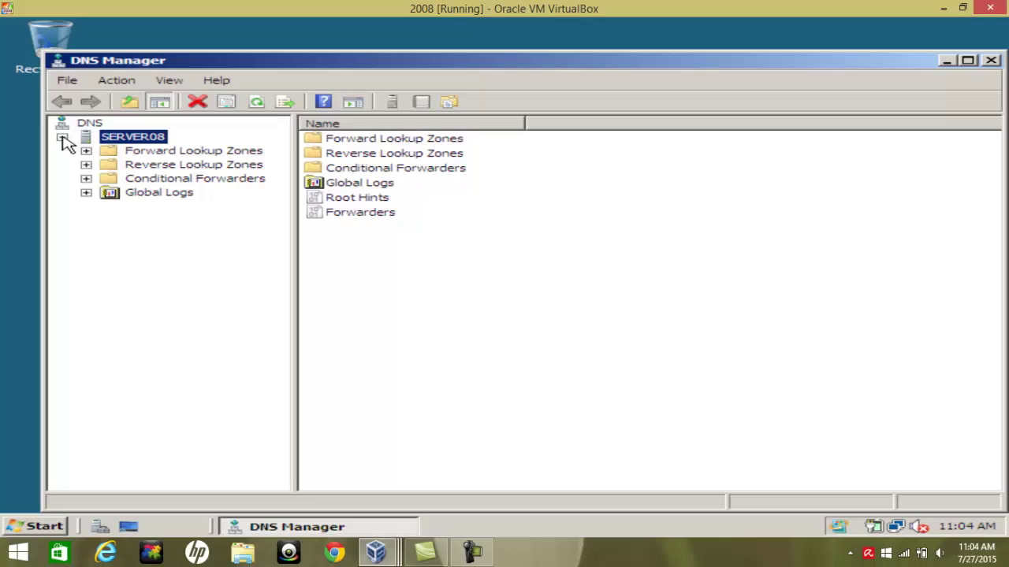
- Examine the forward and reverse lookup zones on SERVER08 and view the records in the shantelle.com zone
click(145, 152)
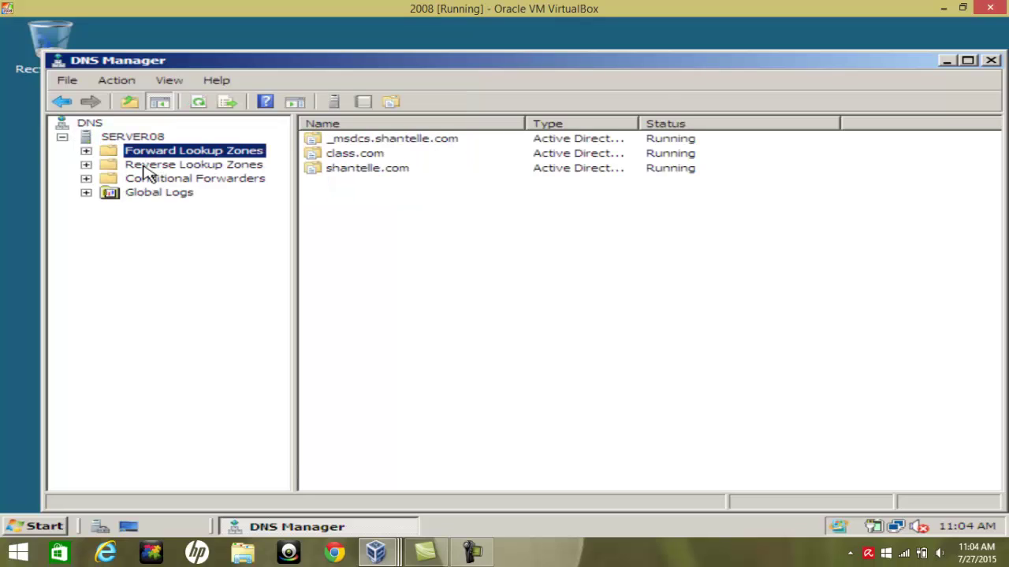
click(147, 167)
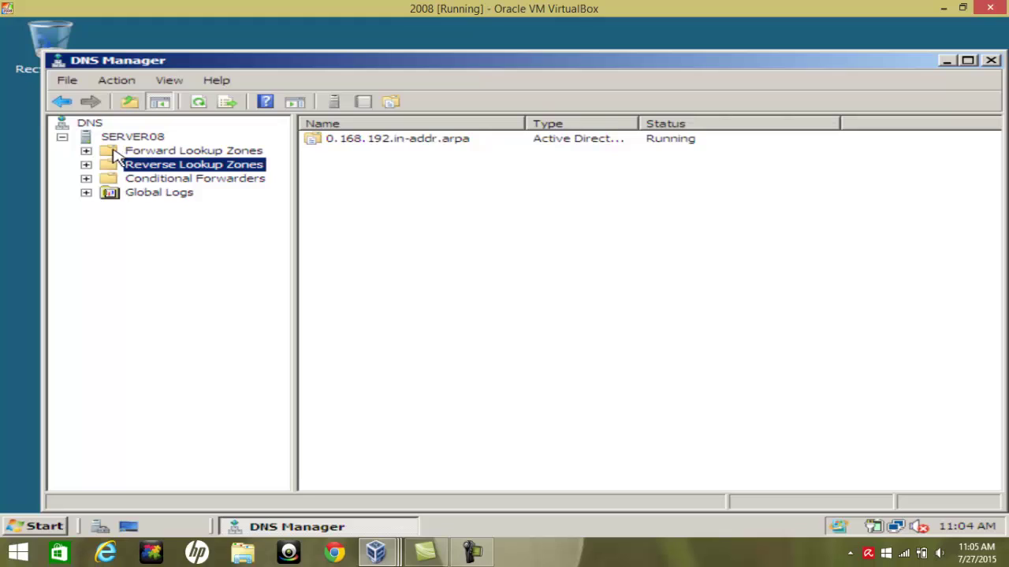
click(86, 150)
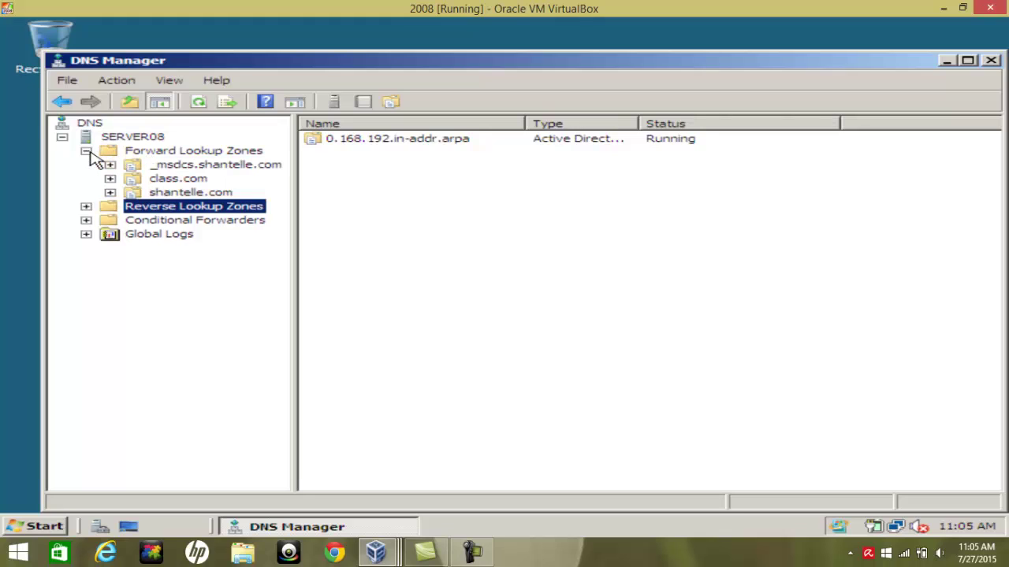
click(216, 151)
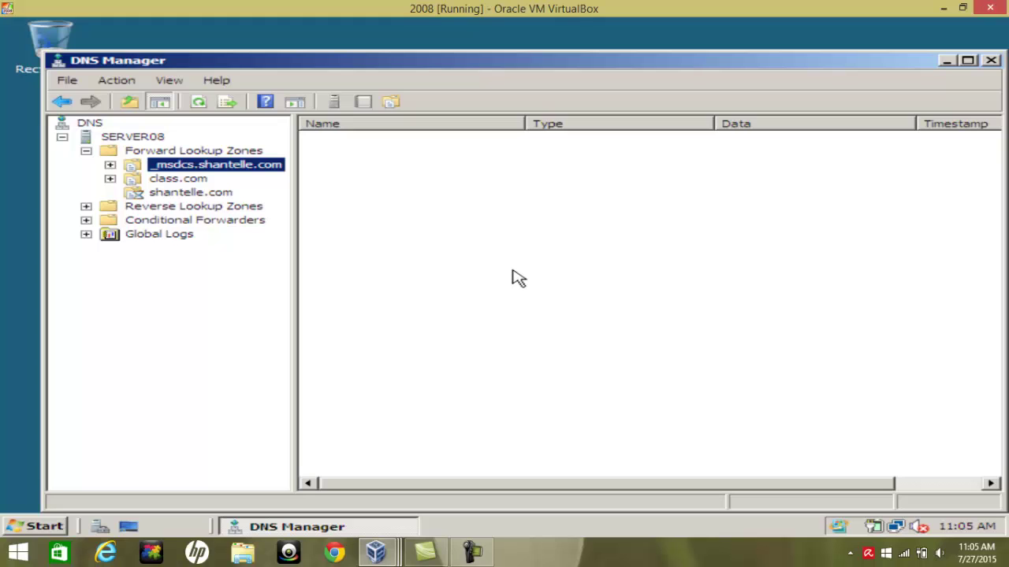
key(Down)
key(Down)
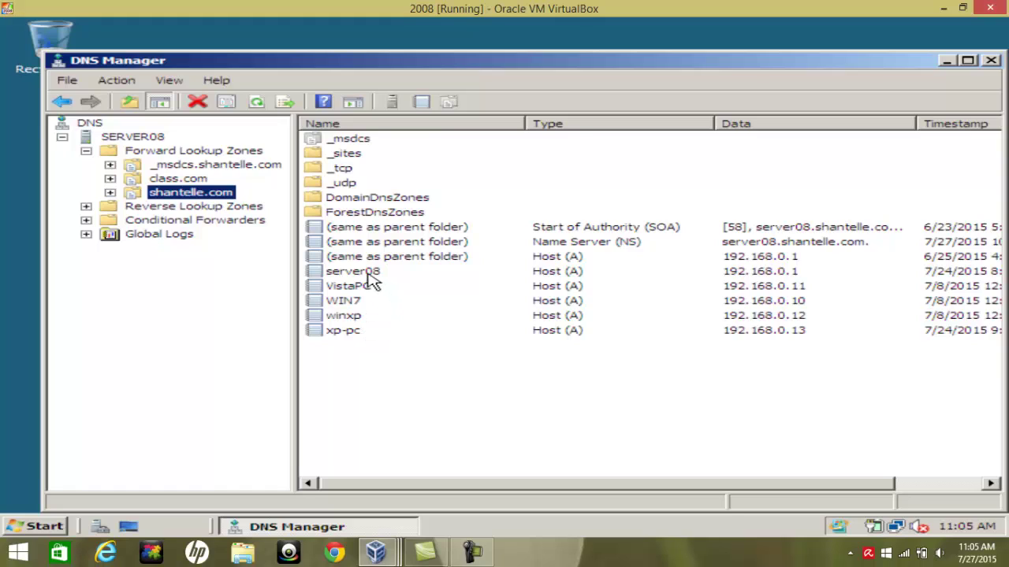
- Review the options for creating new records in the shantelle.com zone without creating one
click(370, 365)
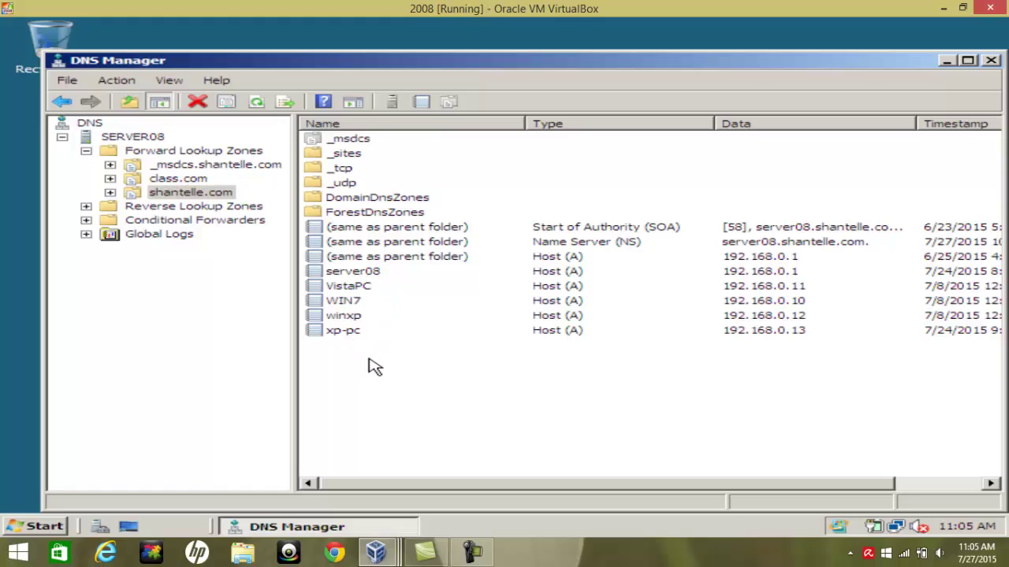
right_click(370, 365)
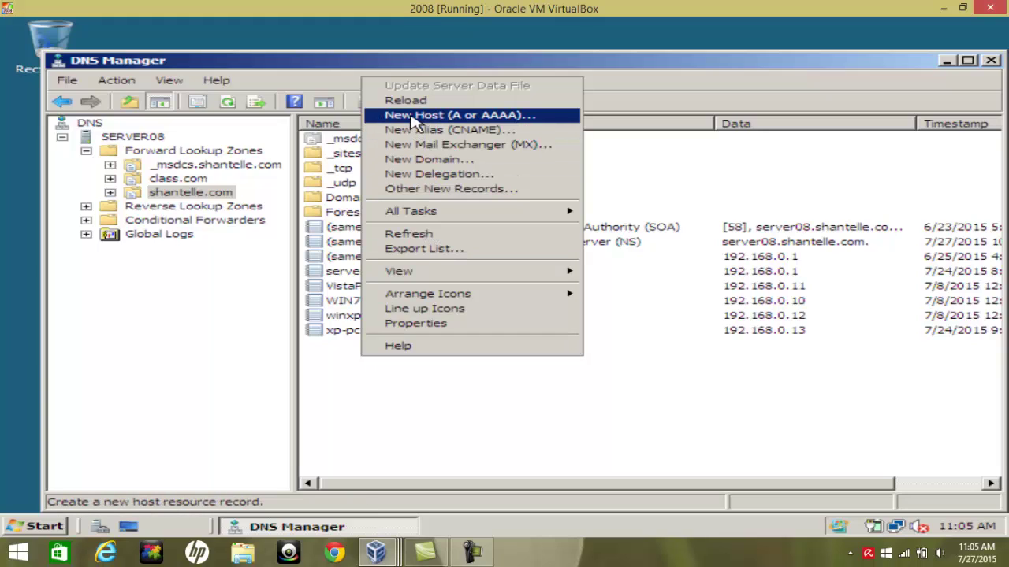
click(432, 436)
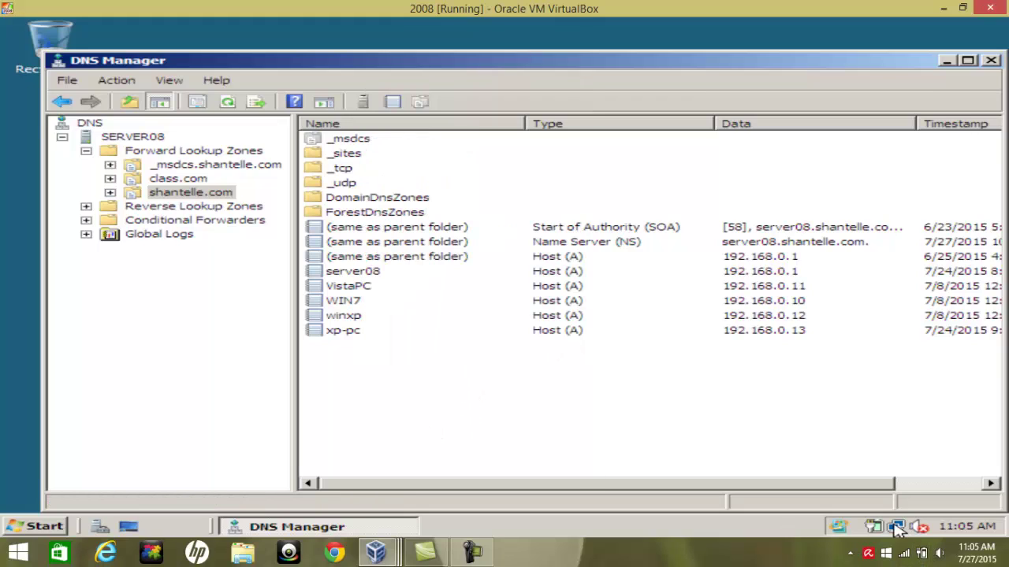
key(Tab)
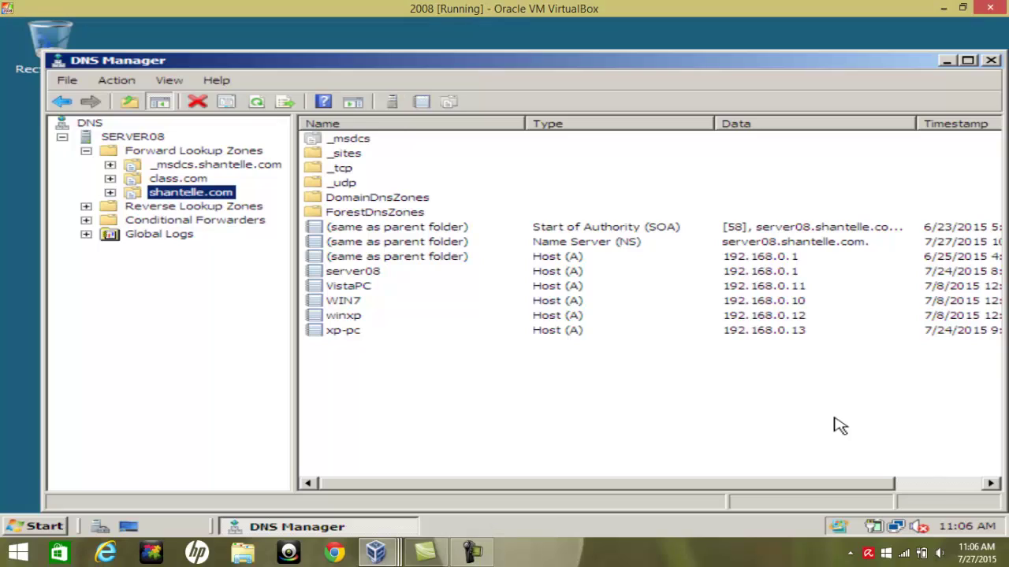
- Start a new forward lookup zone as a primary zone stored in Active Directory, replicated to all DNS servers in the domain
right_click(171, 151)
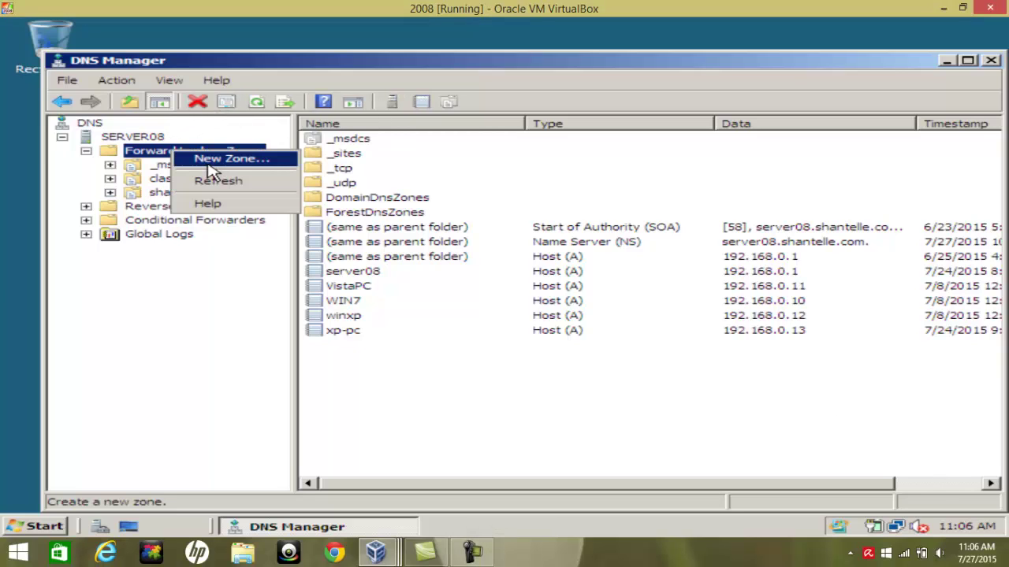
click(209, 162)
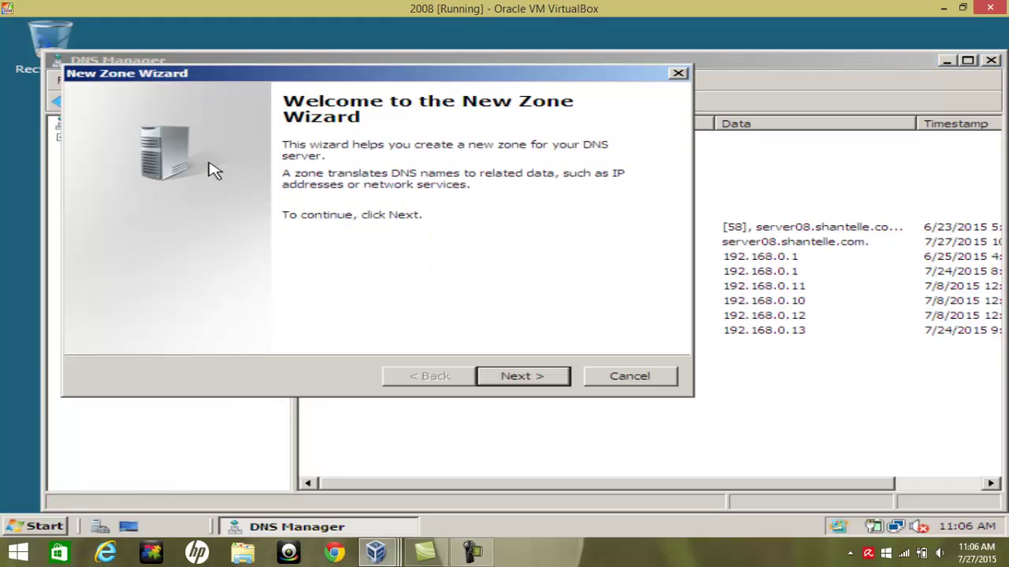
click(514, 377)
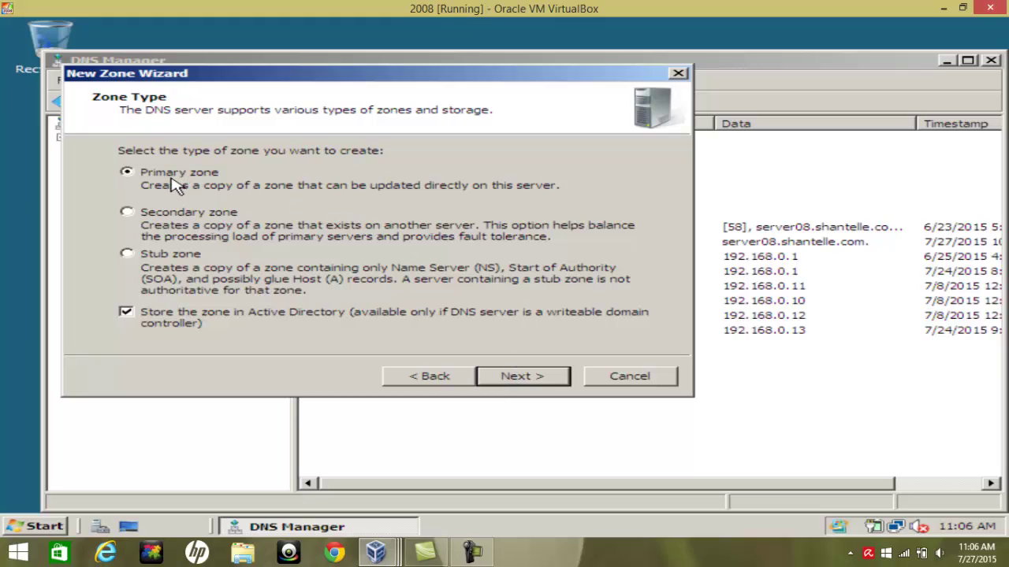
click(517, 378)
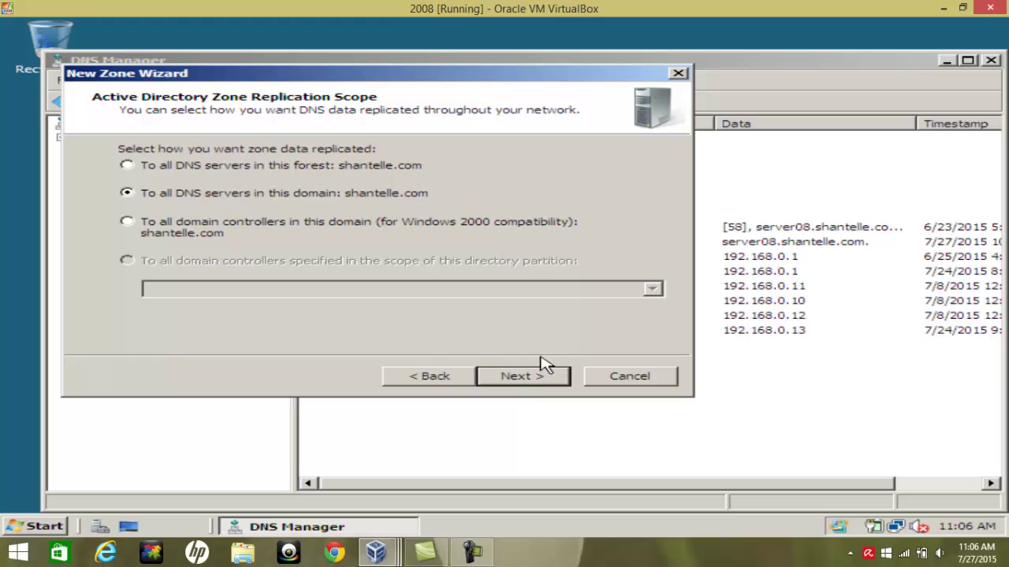
click(531, 382)
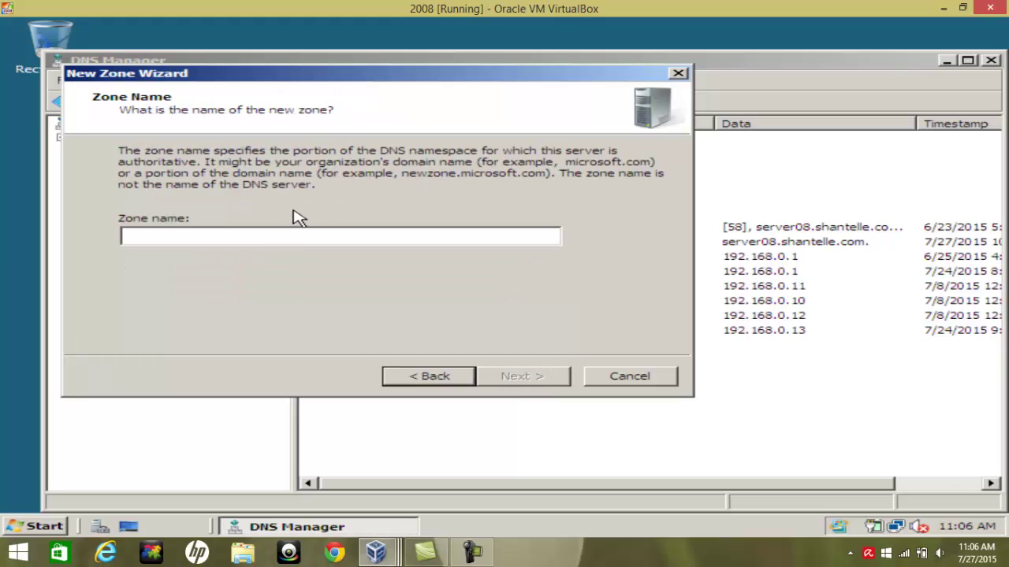
- Name the forward zone lab.com, allow both nonsecure and secure dynamic updates, and finish creating it
text(lab.com)
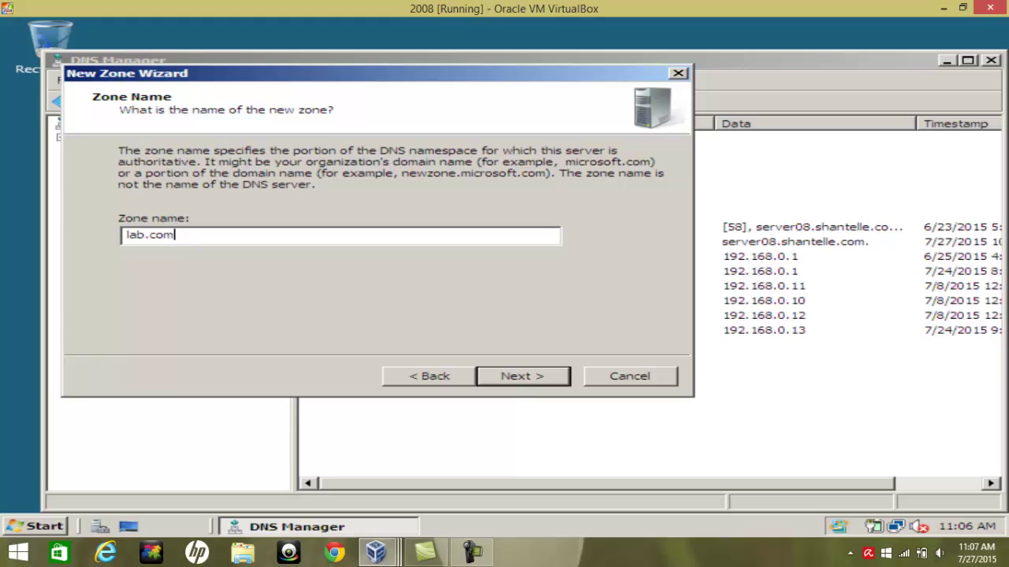
click(519, 378)
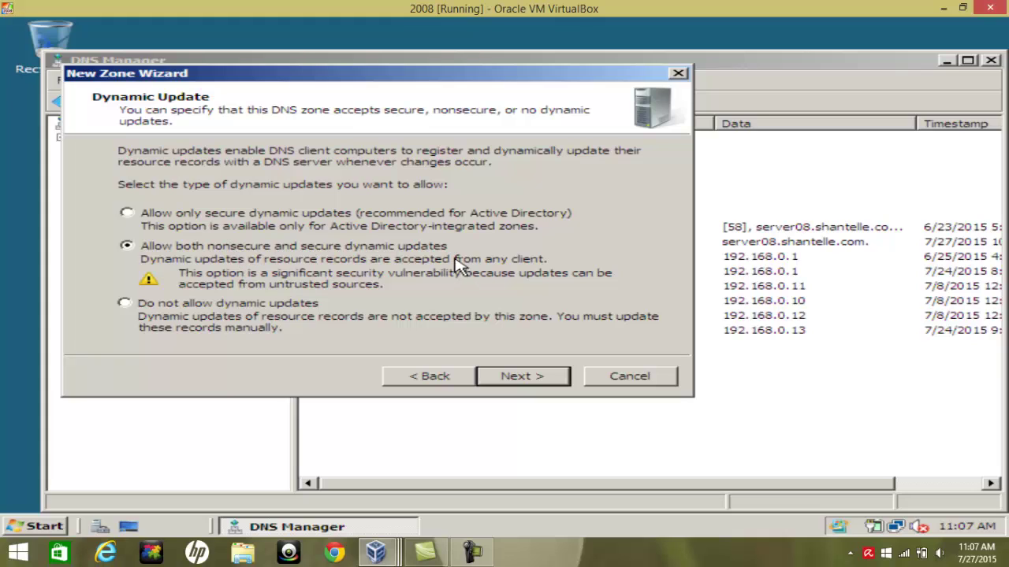
click(517, 382)
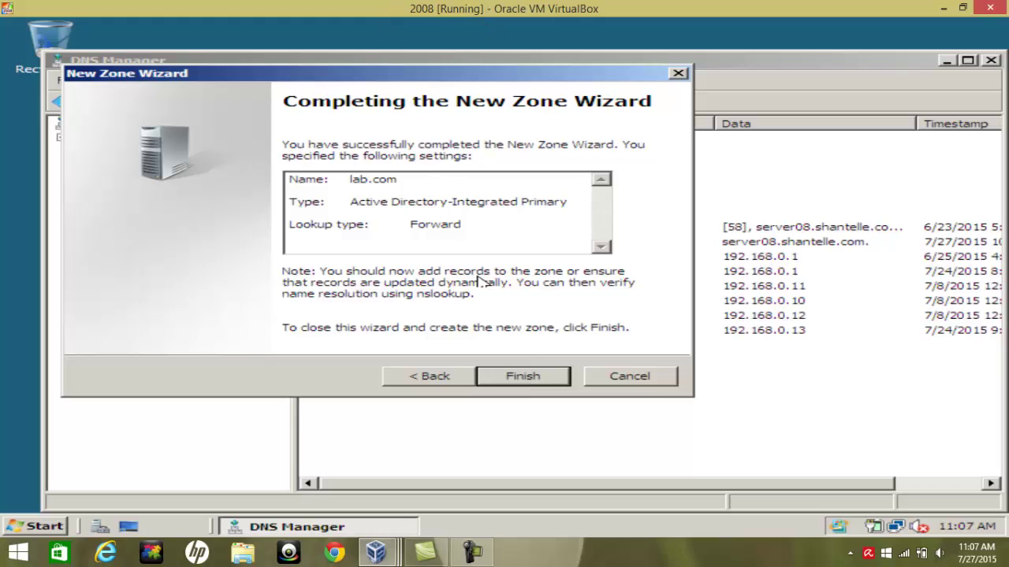
click(520, 379)
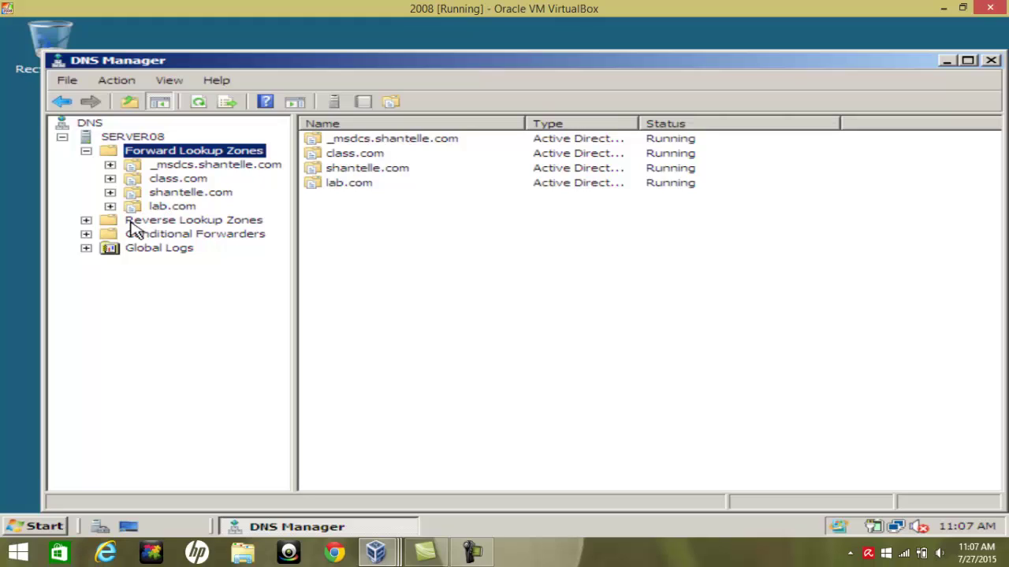
- Start a new reverse lookup zone as a primary zone stored in Active Directory, replicated to all DNS servers in the domain
click(86, 221)
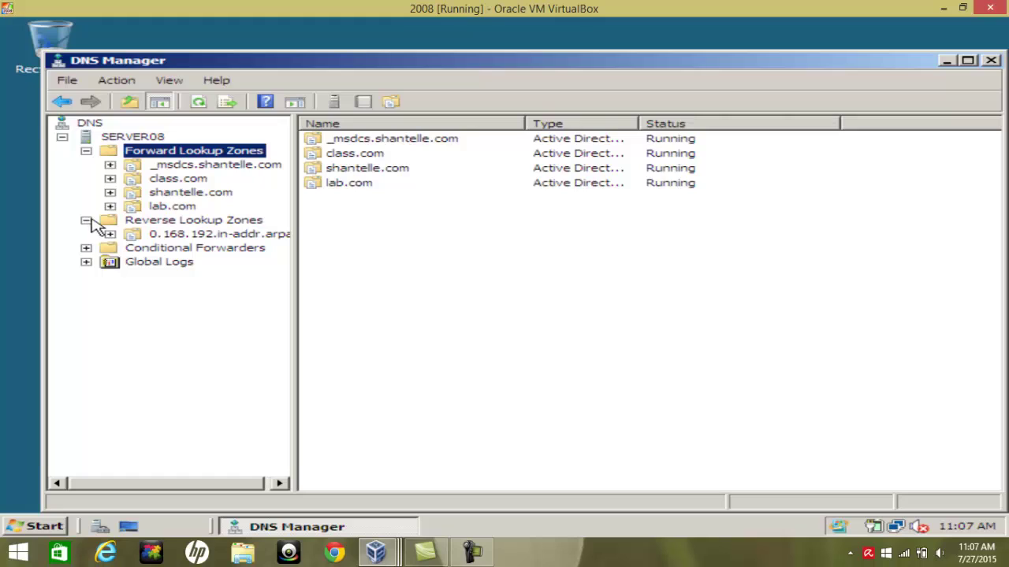
right_click(145, 225)
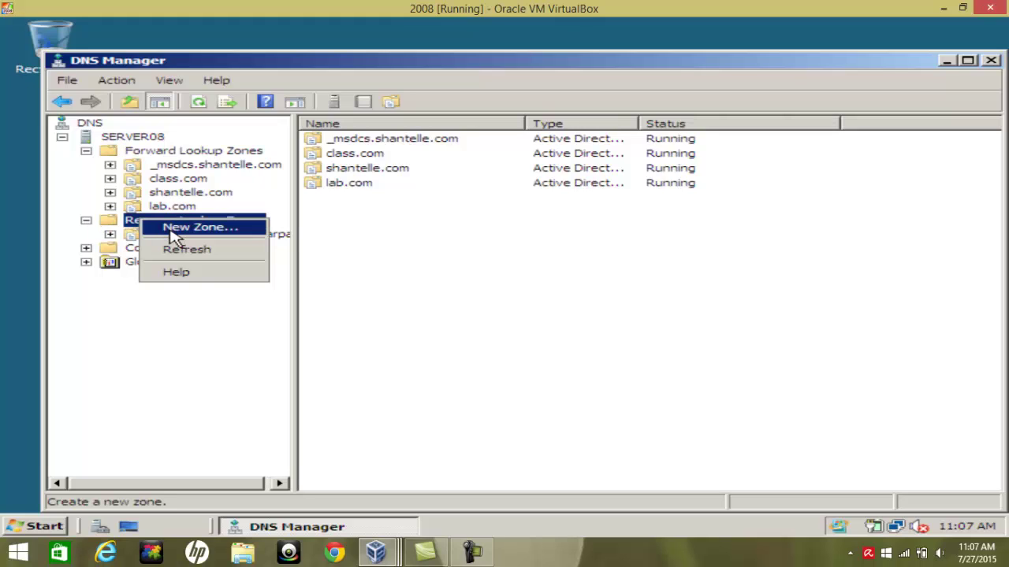
click(174, 231)
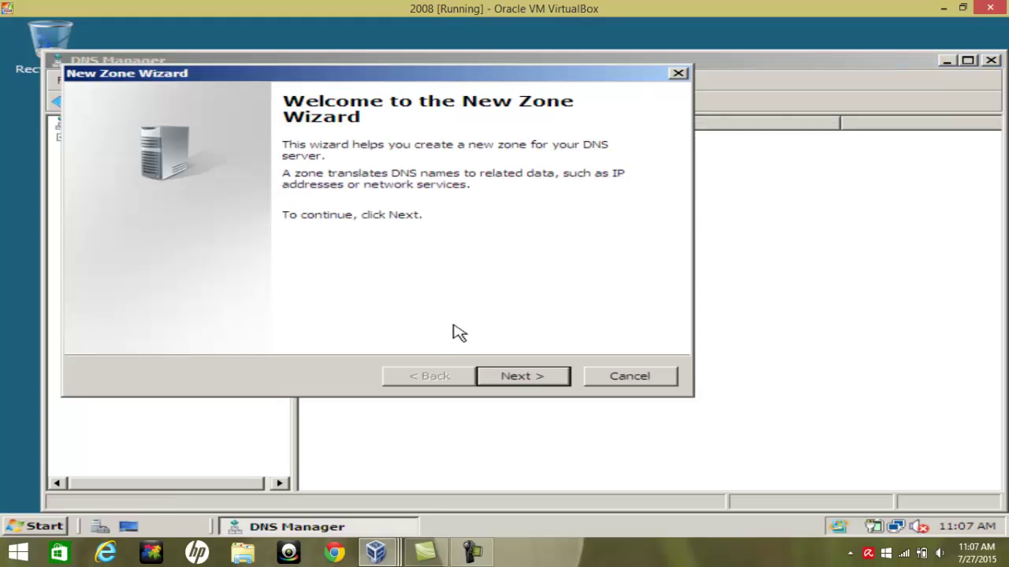
click(523, 379)
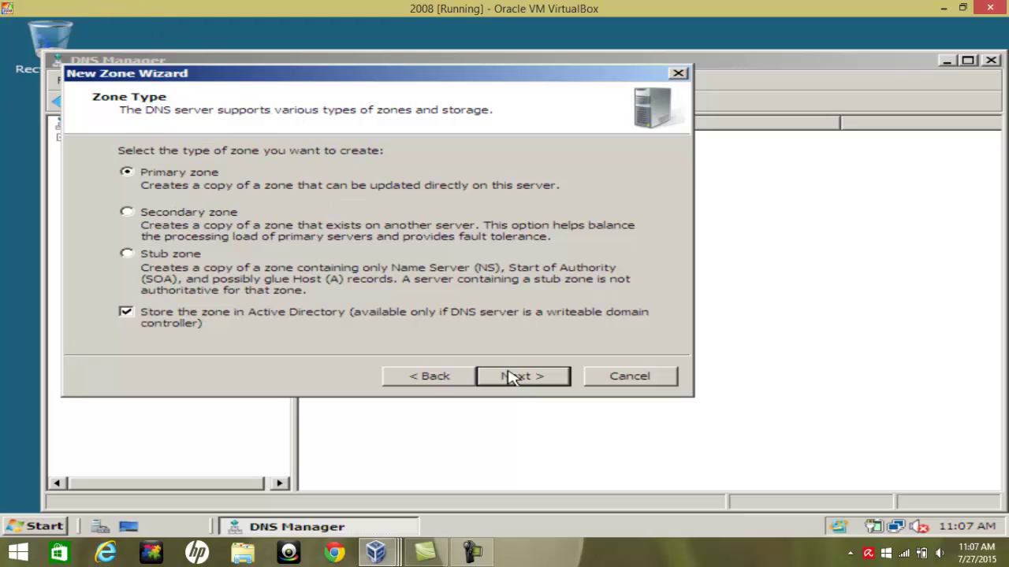
click(541, 377)
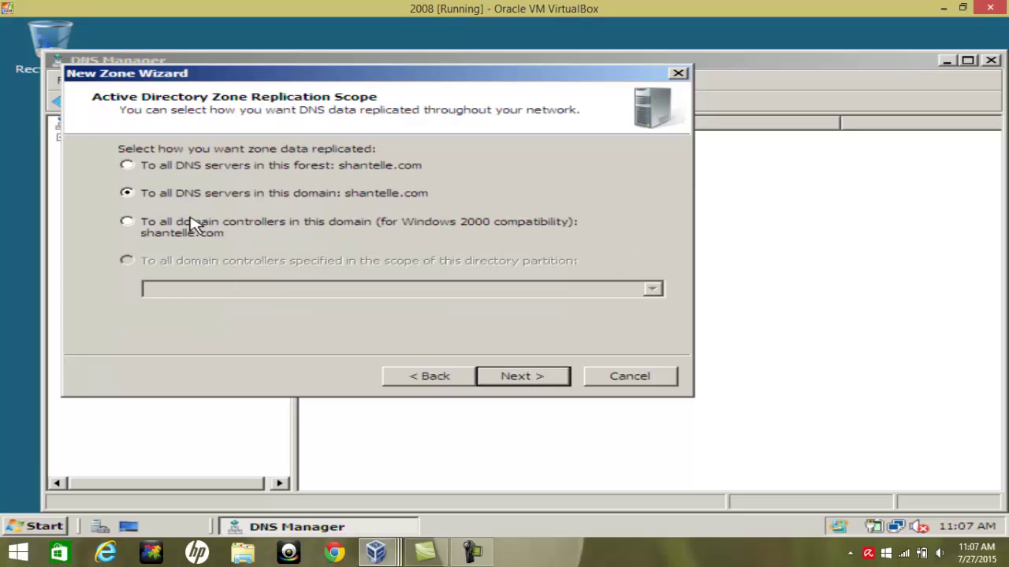
click(525, 379)
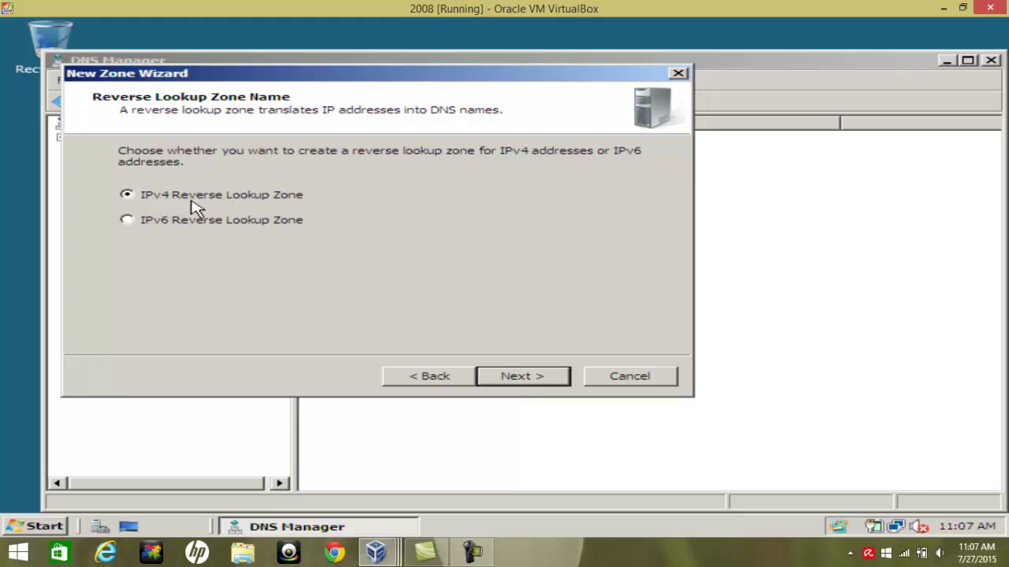
- Make the new zone an IPv4 reverse lookup zone identified by the network ID 192.168.0
click(525, 378)
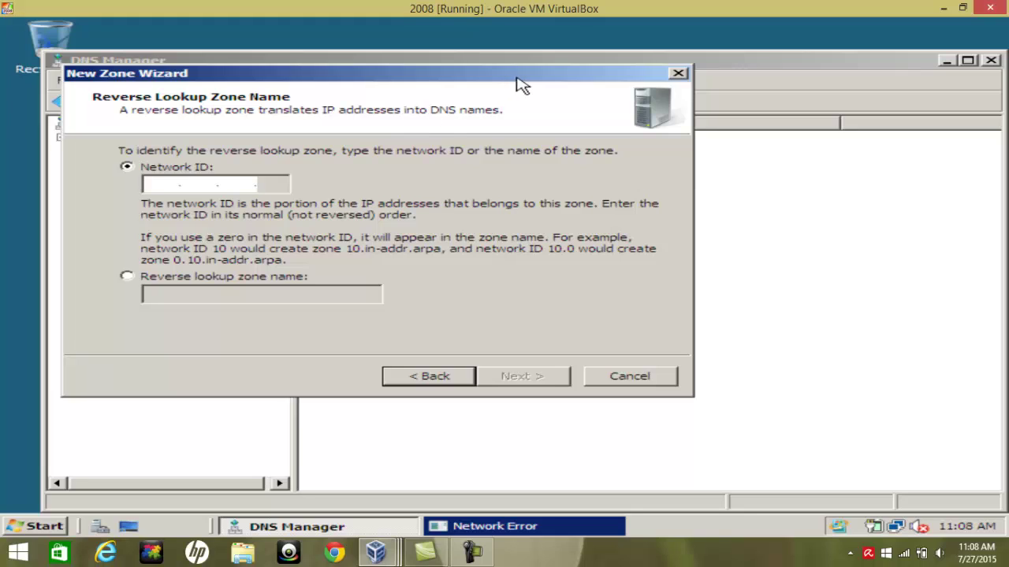
text(192.)
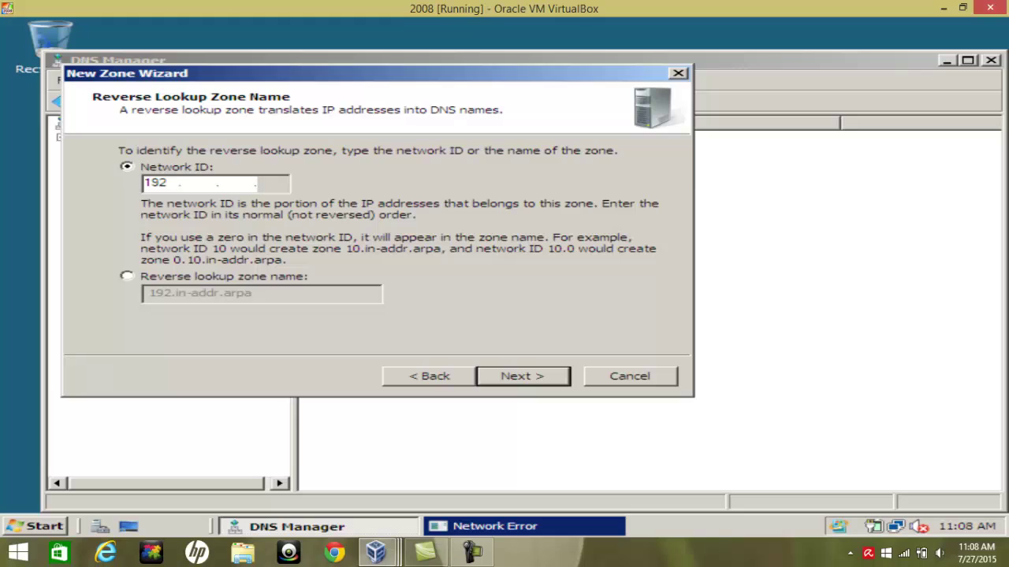
text(168.0)
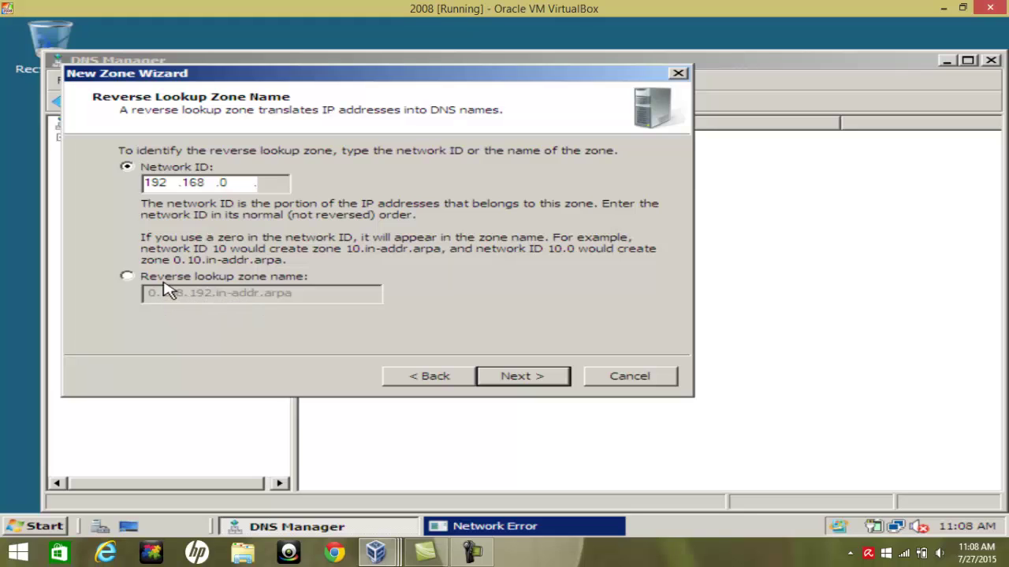
click(522, 377)
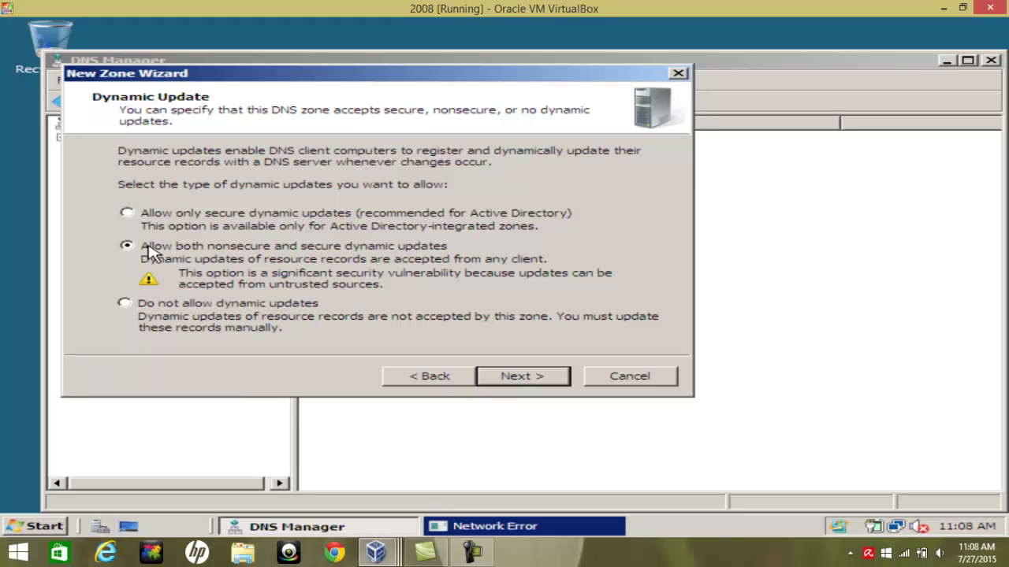
- Allow both nonsecure and secure dynamic updates for the reverse zone and finish creating it
click(517, 376)
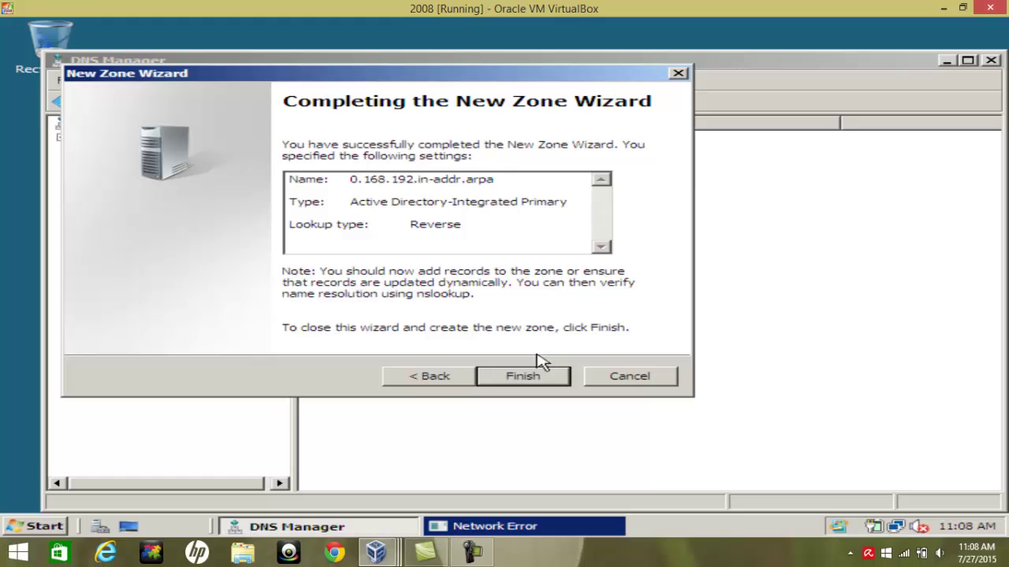
click(528, 377)
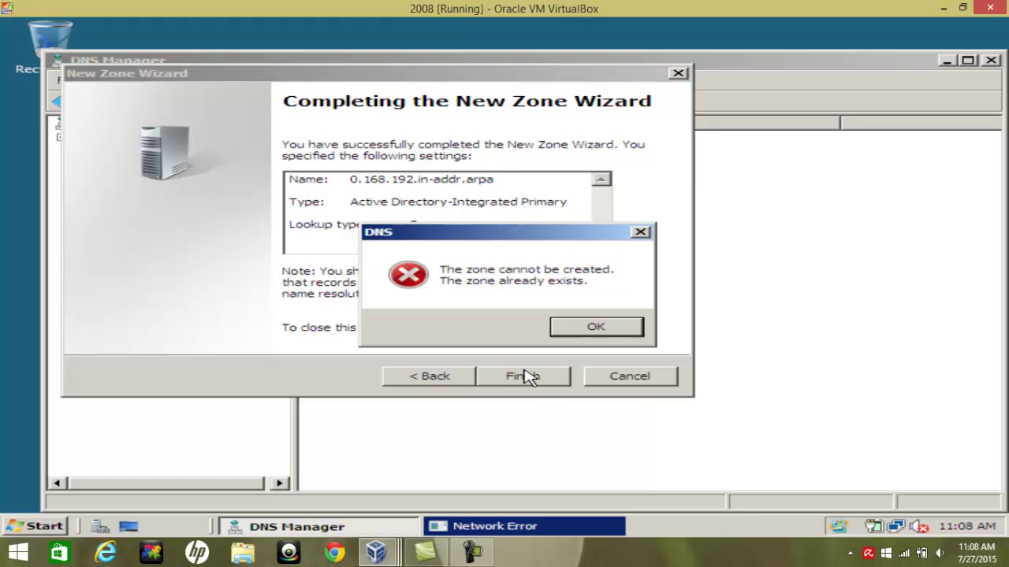
click(584, 333)
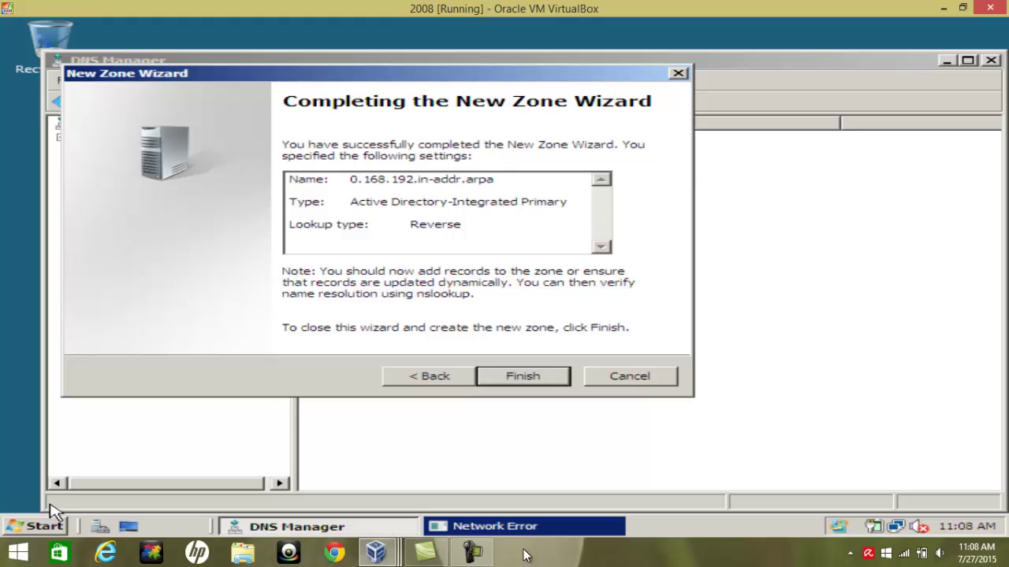
click(524, 379)
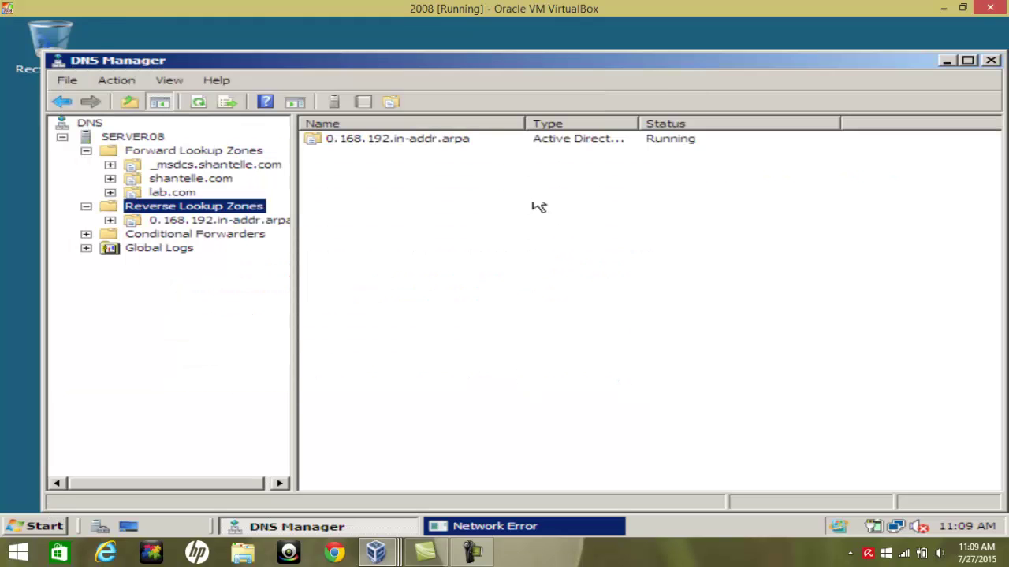
- Show the records of the 0.168.192.in-addr.arpa reverse zone and refresh the list
click(254, 223)
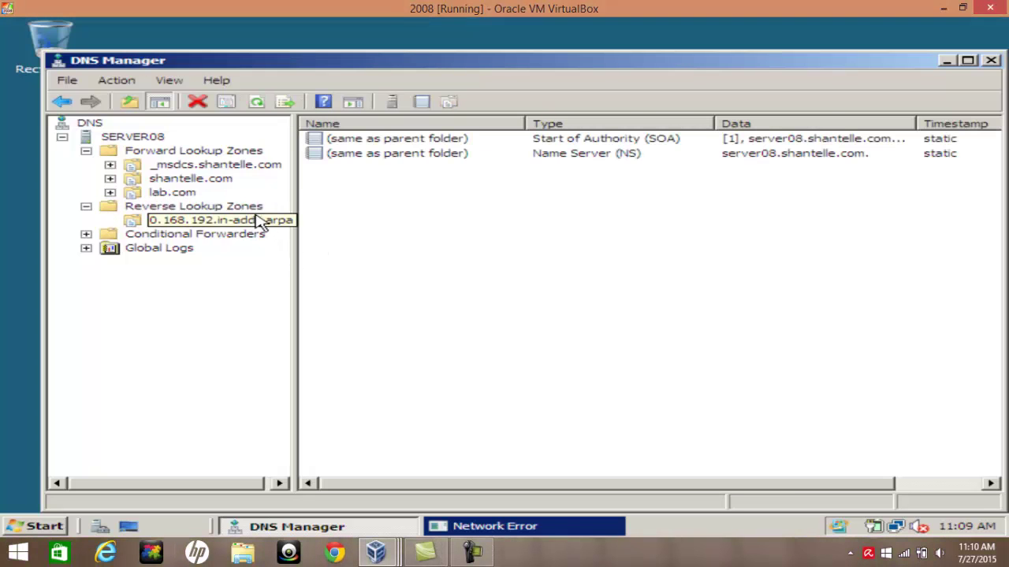
right_click(446, 264)
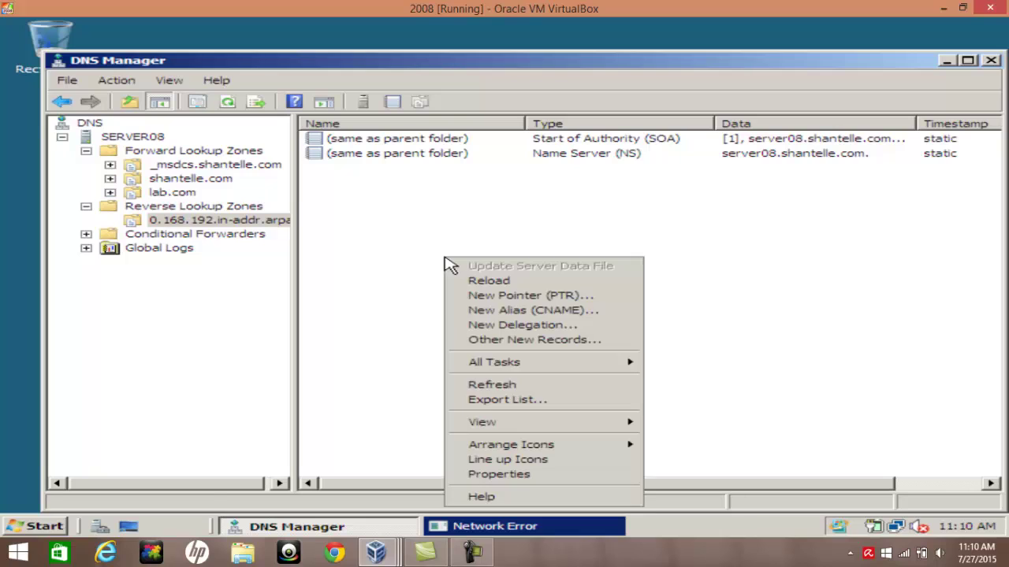
click(480, 386)
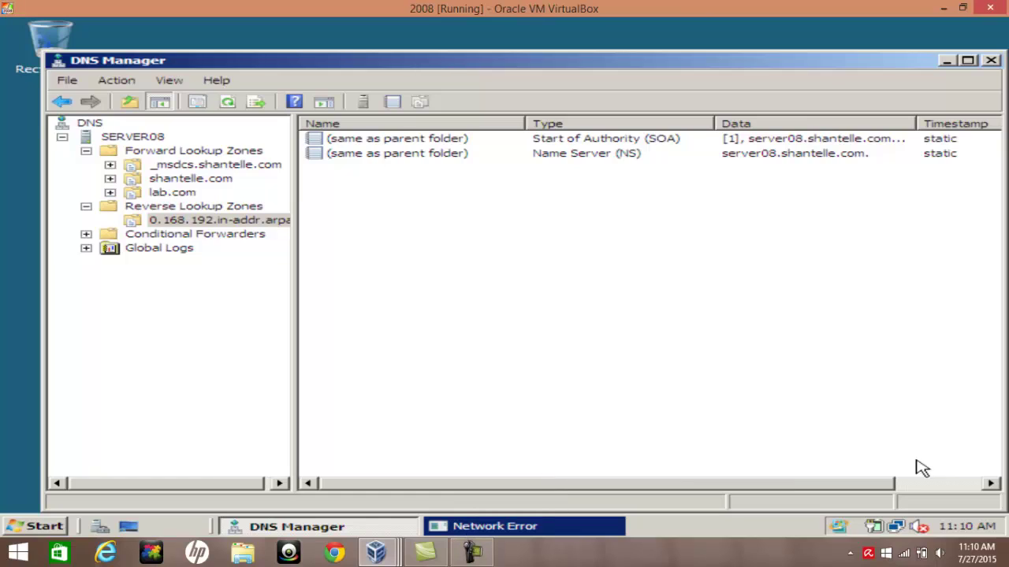
- Add a host record named www with IP address 192.168.0.1 to the lab.com zone, including its associated pointer (PTR) record
click(161, 194)
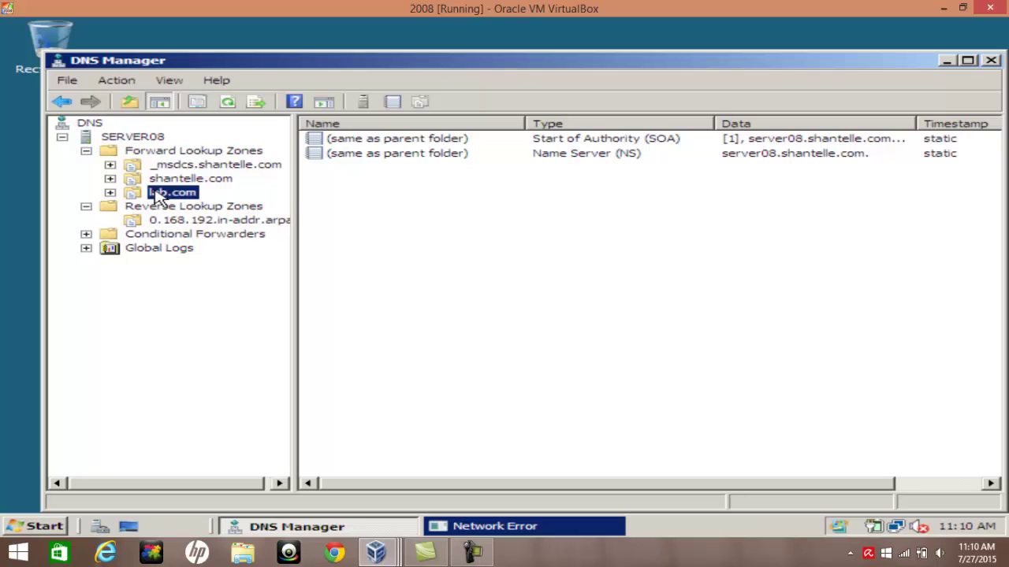
right_click(161, 194)
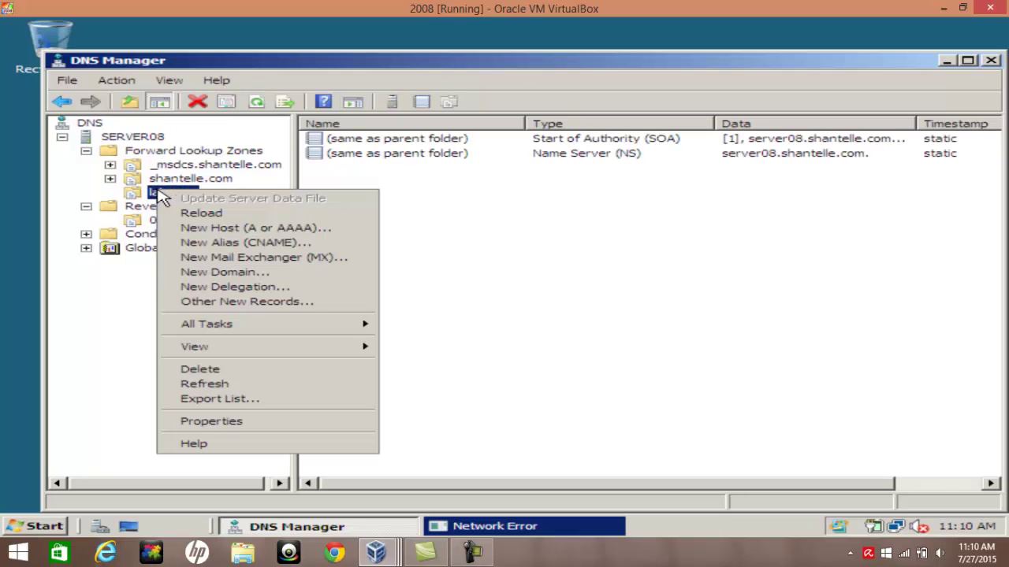
click(190, 230)
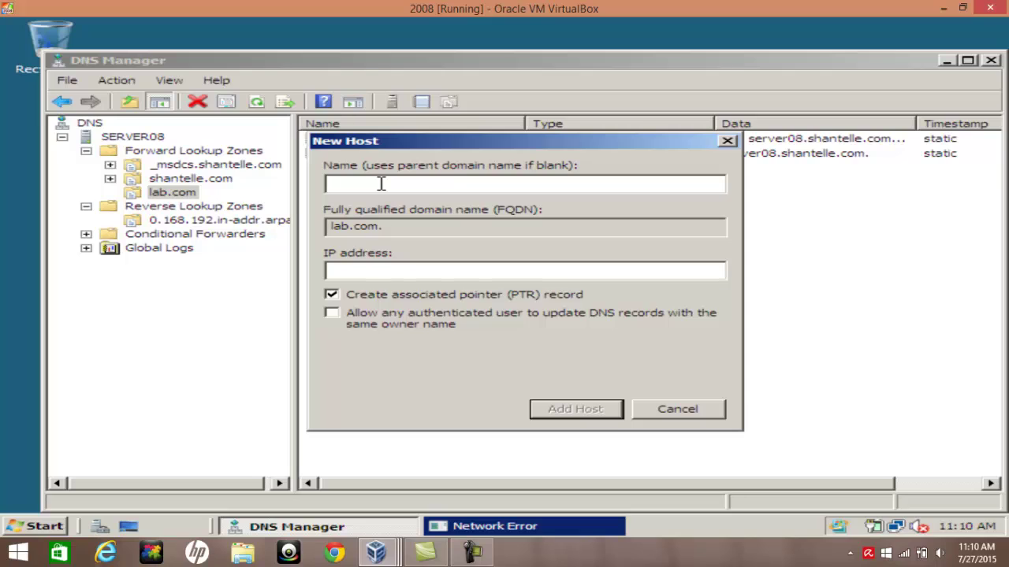
text(www)
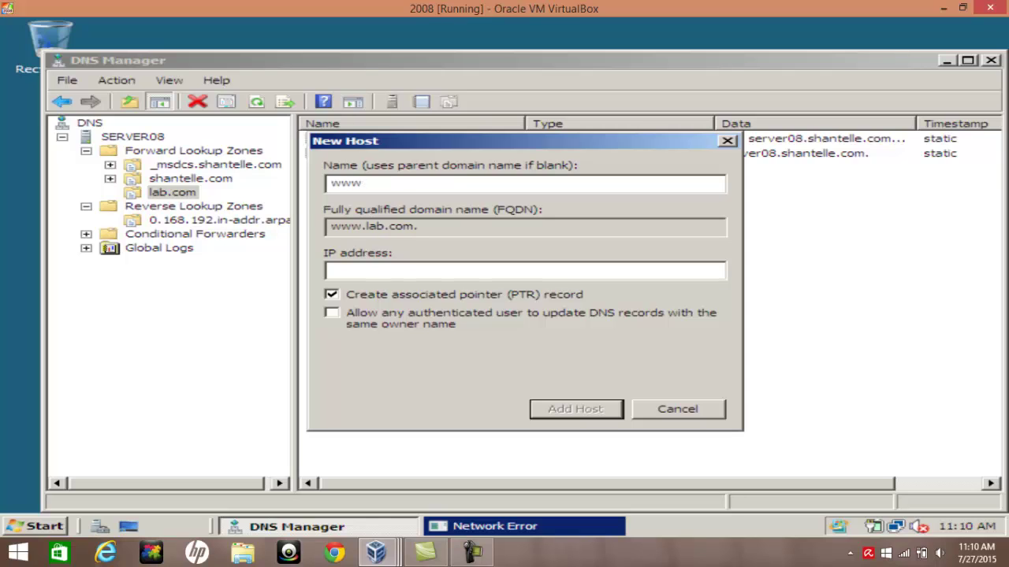
click(333, 268)
text(192.168.0.1)
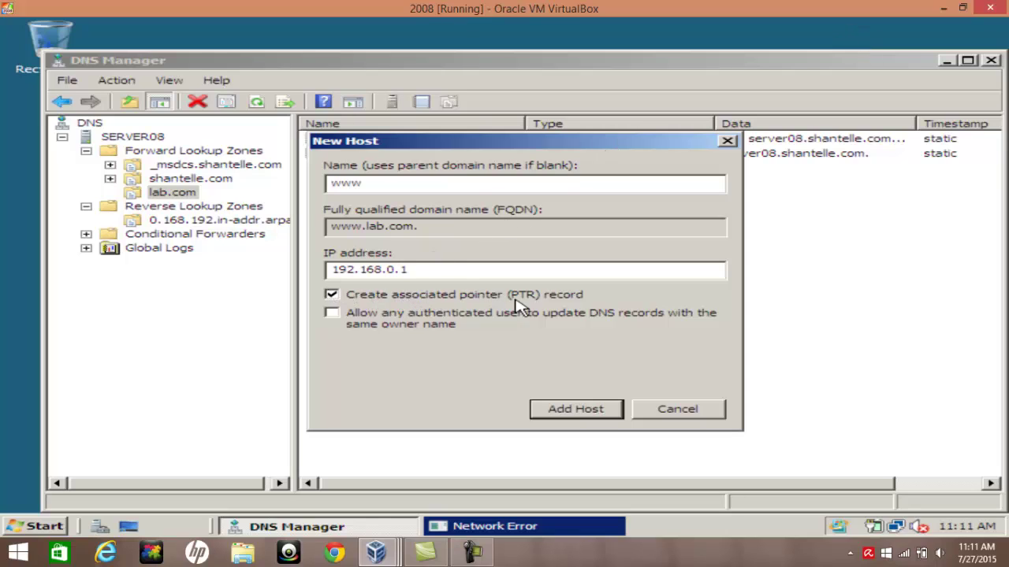
click(580, 412)
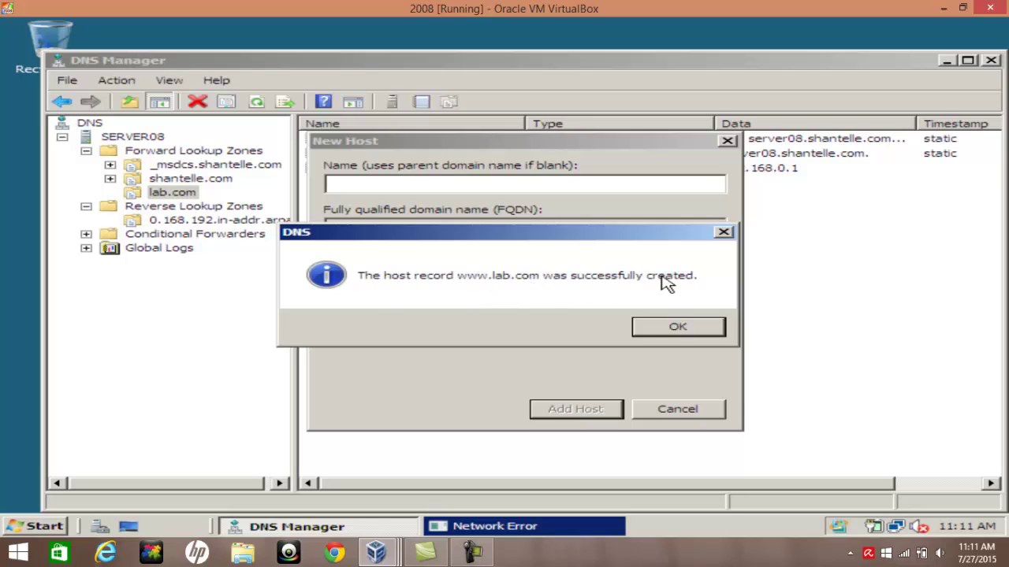
click(676, 325)
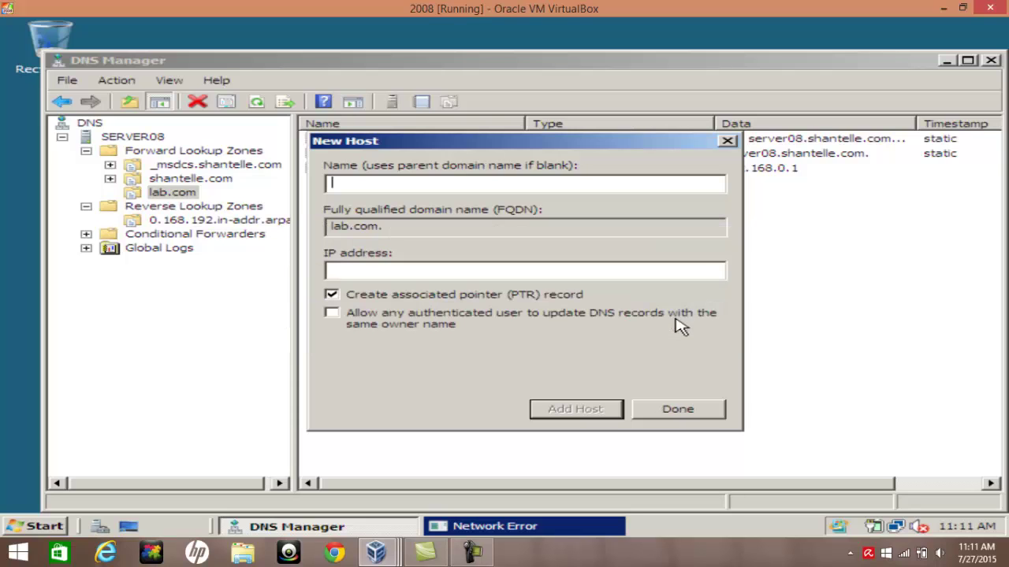
click(684, 410)
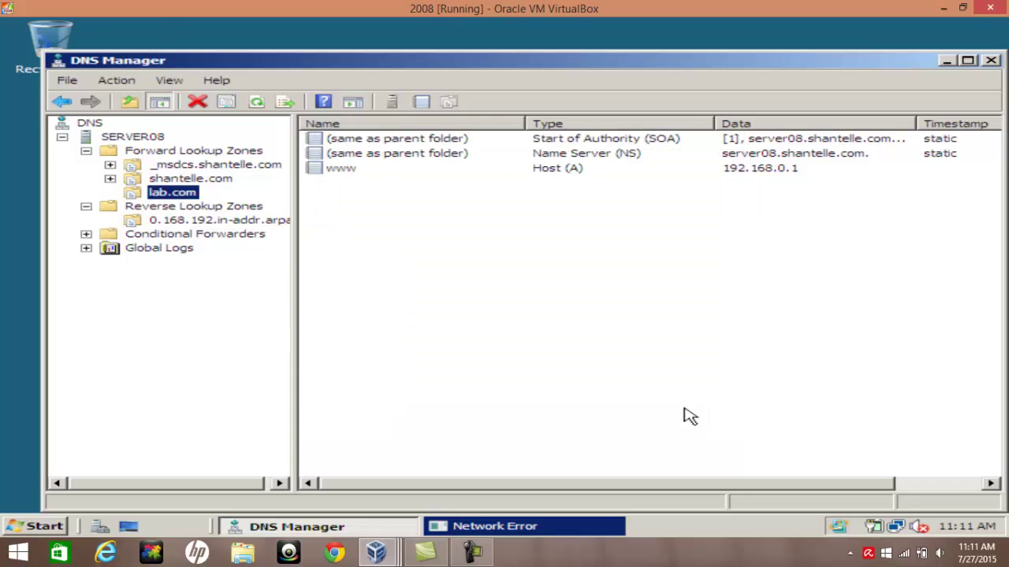
- Refresh the 0.168.192.in-addr.arpa reverse zone to check for the pointer record of the www host
click(222, 225)
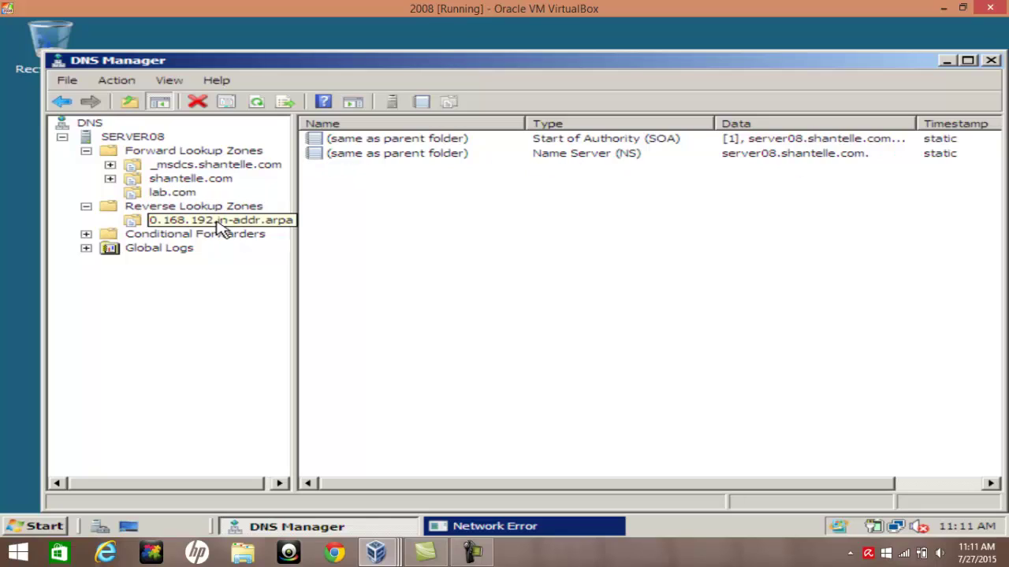
right_click(411, 245)
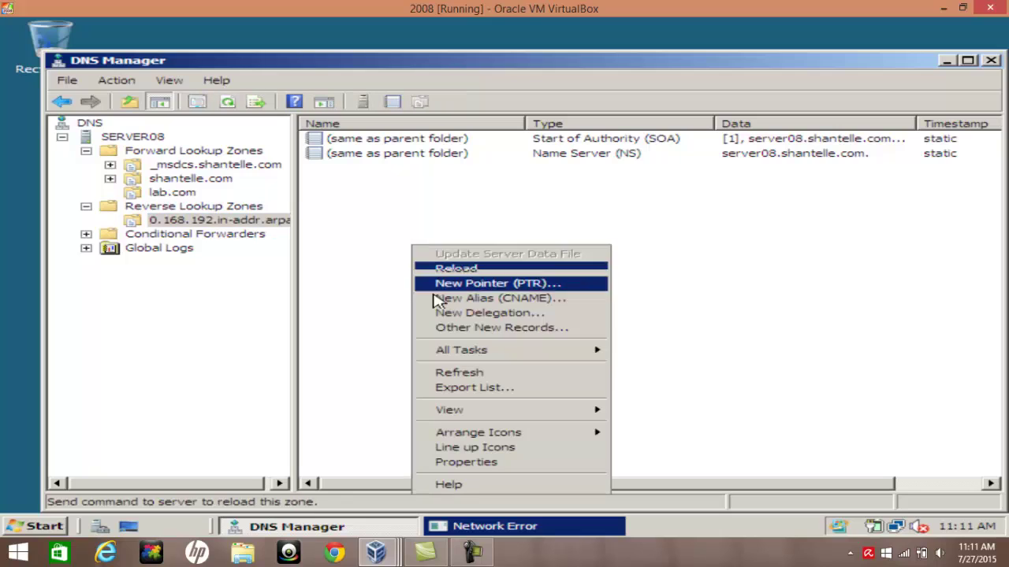
click(444, 372)
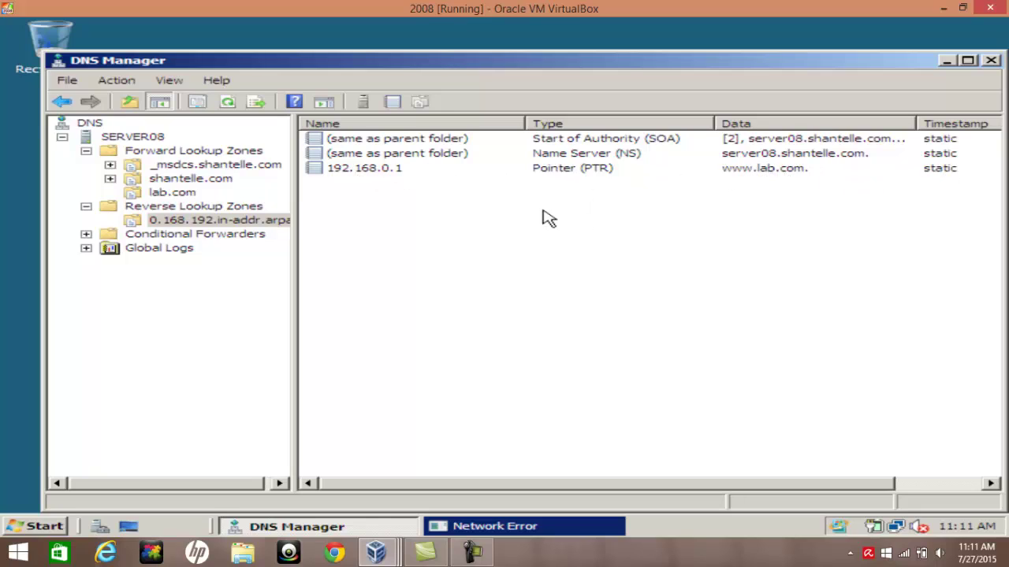
- Launch nslookup from the SERVER08 node and run a reverse lookup of 192.168.0.1
click(86, 207)
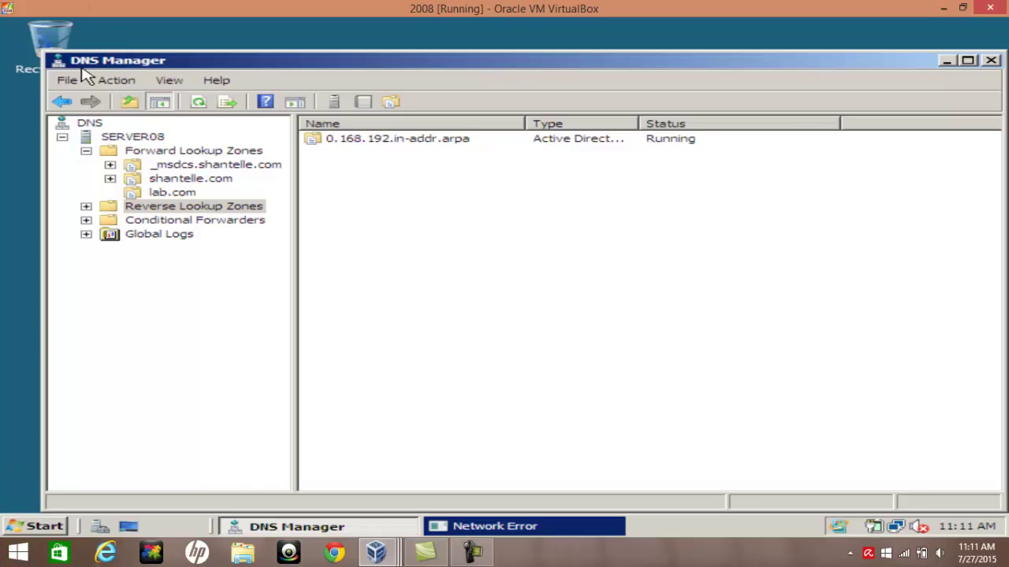
click(132, 141)
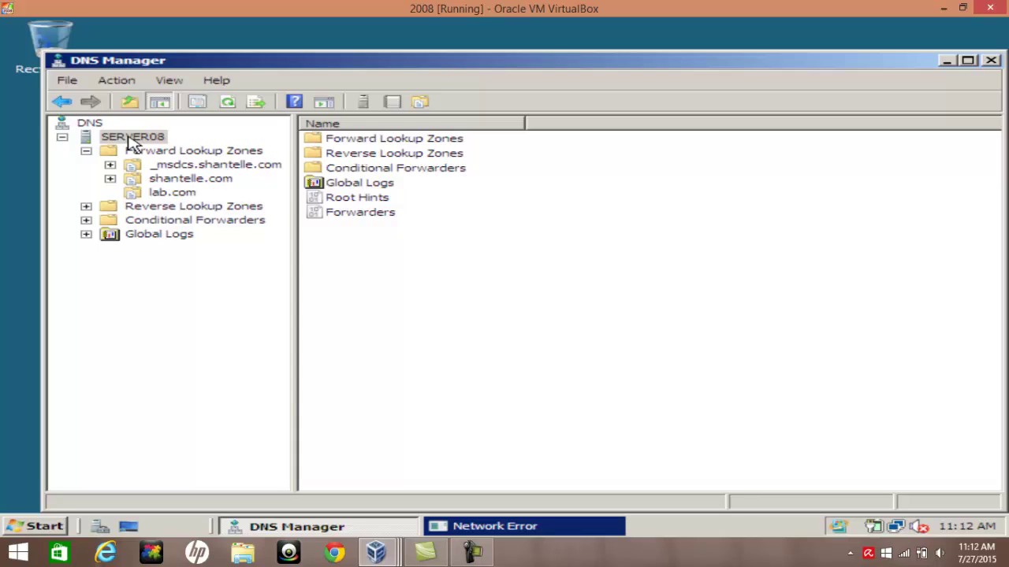
right_click(132, 143)
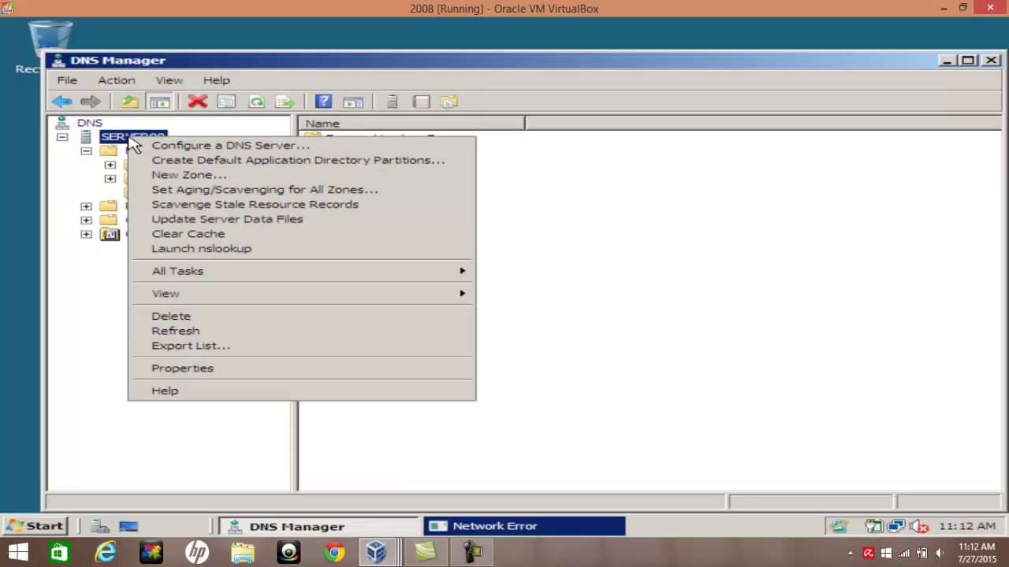
click(188, 250)
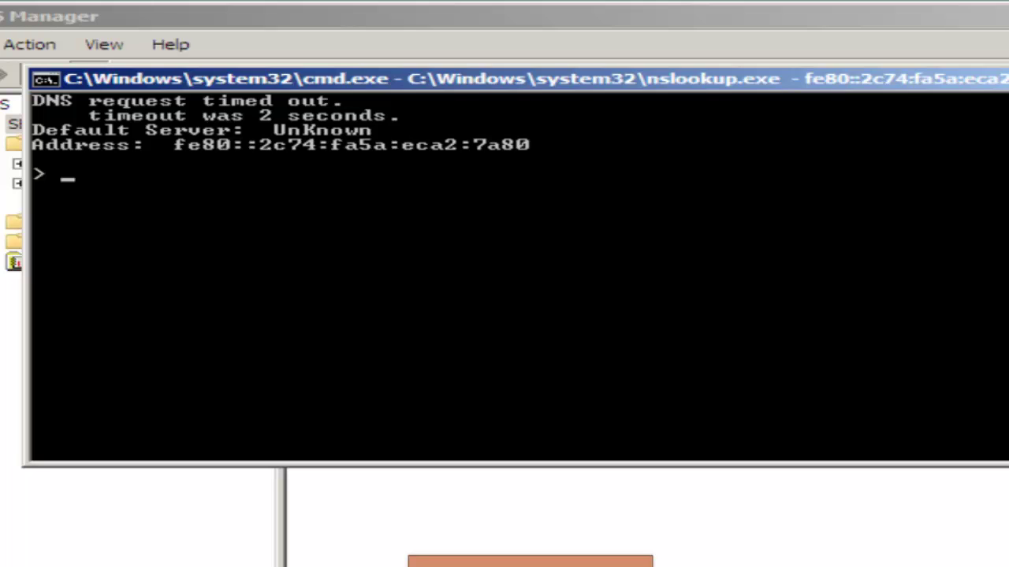
text(1)
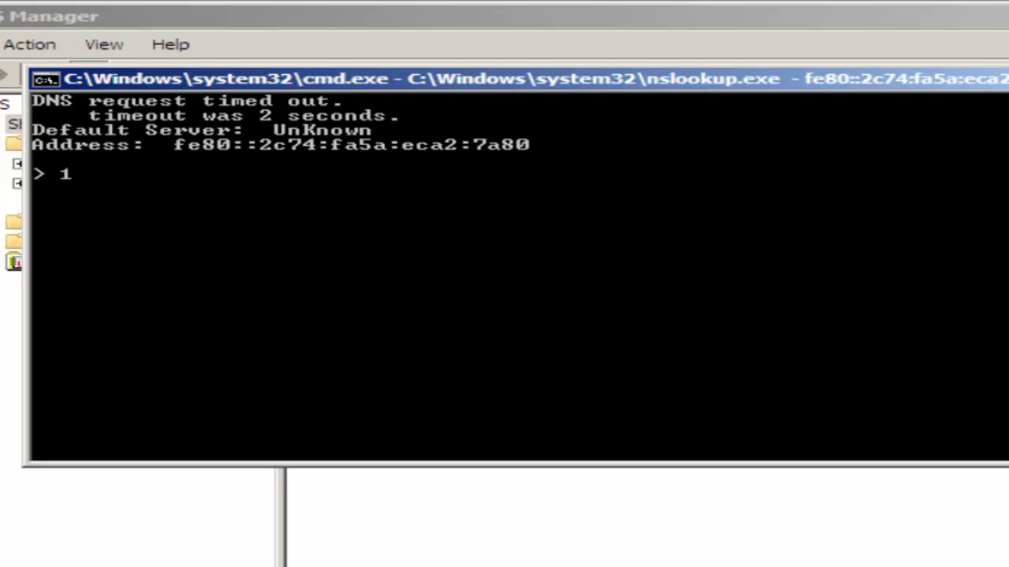
text(92.168.0.1)
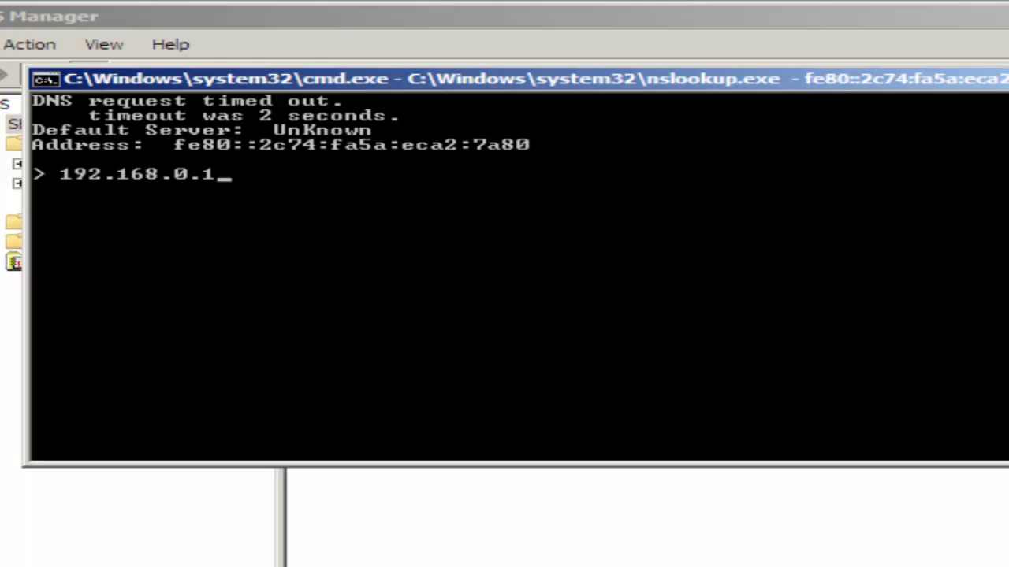
key(Return)
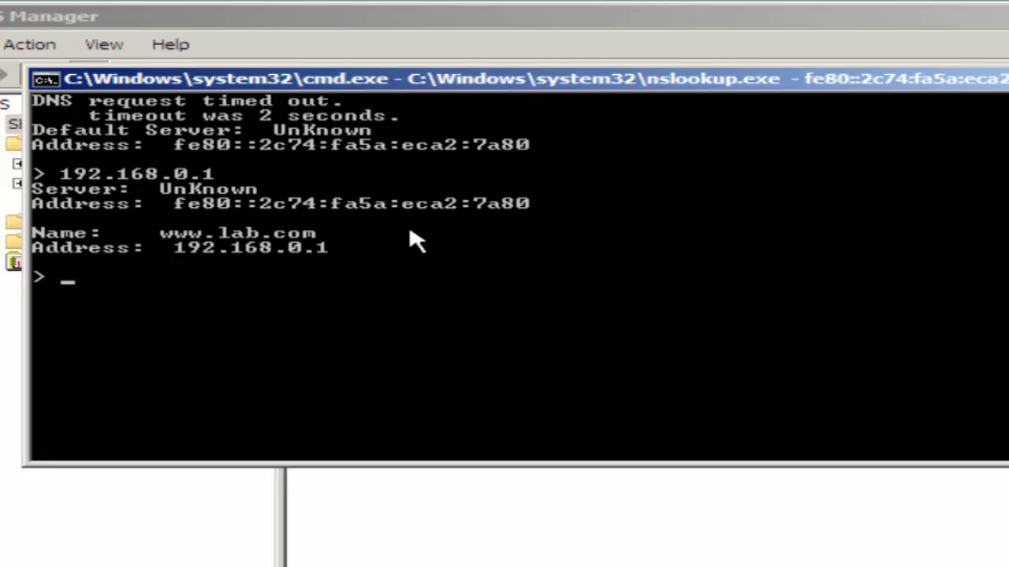
text(www.lab.com)
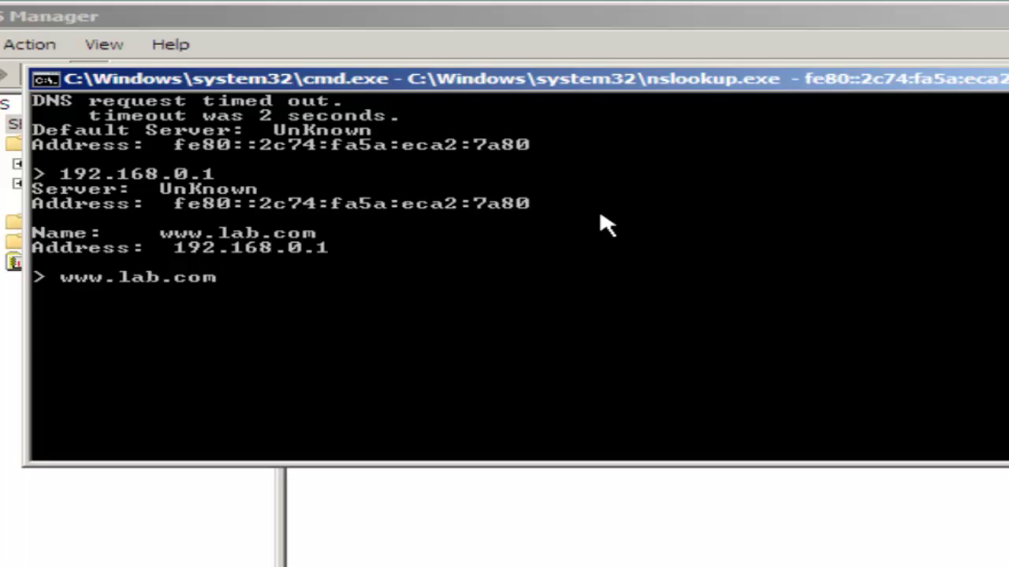
key(Return)
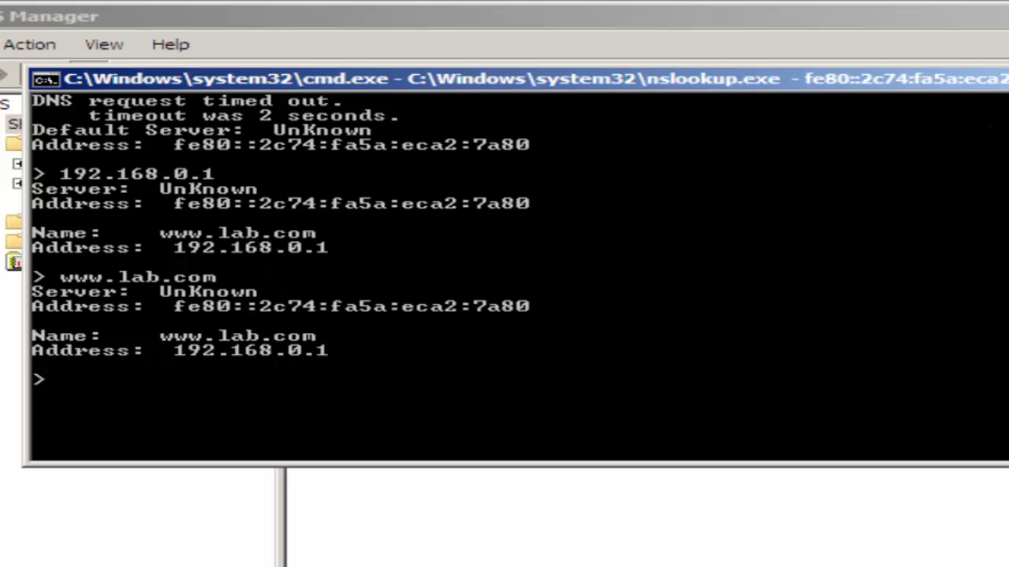
key(alt+Tab)
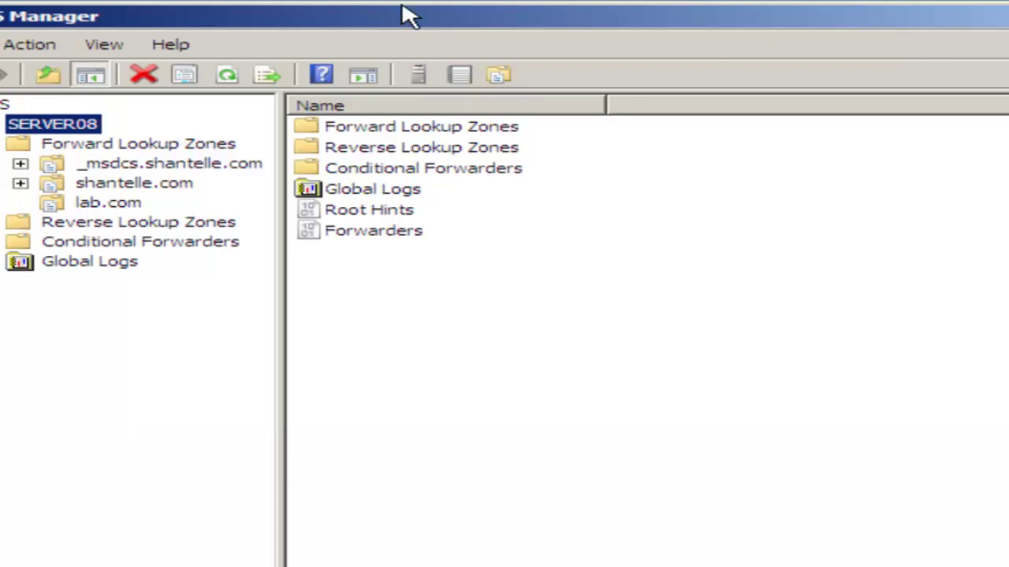